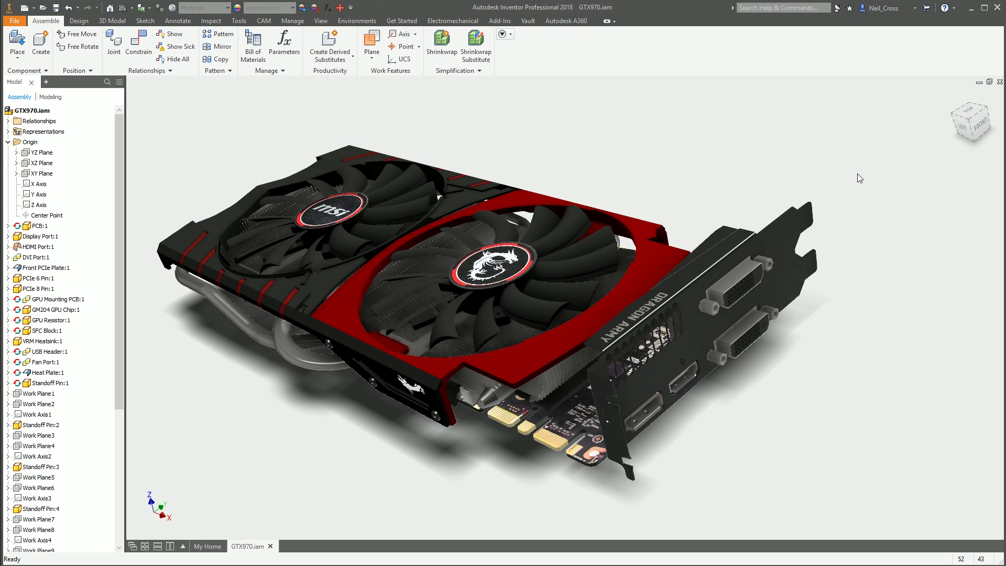
# Pan the GTX970 assembly view, then bring up the Annotate ribbon tools
pyautogui.press('F2')
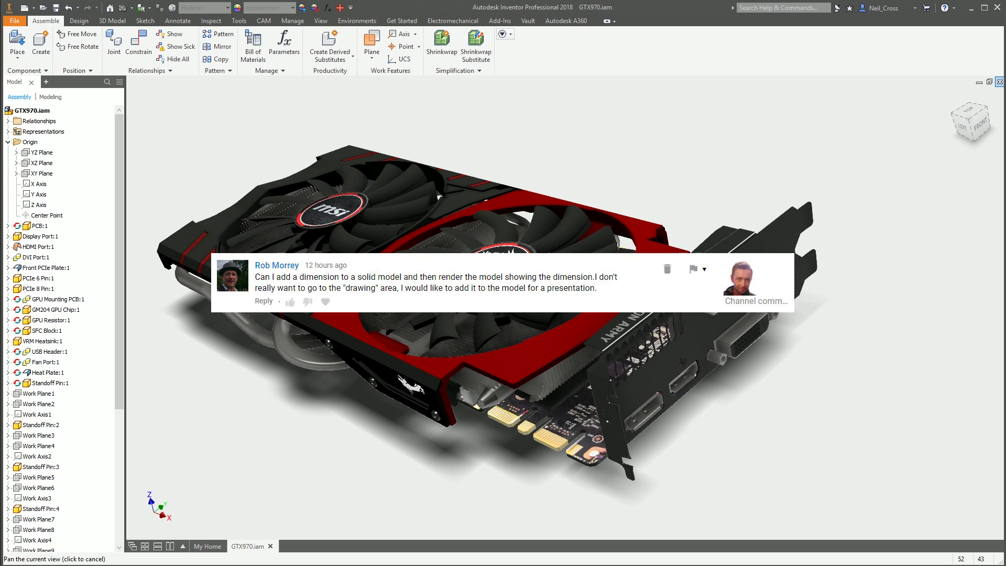
pyautogui.press('Escape')
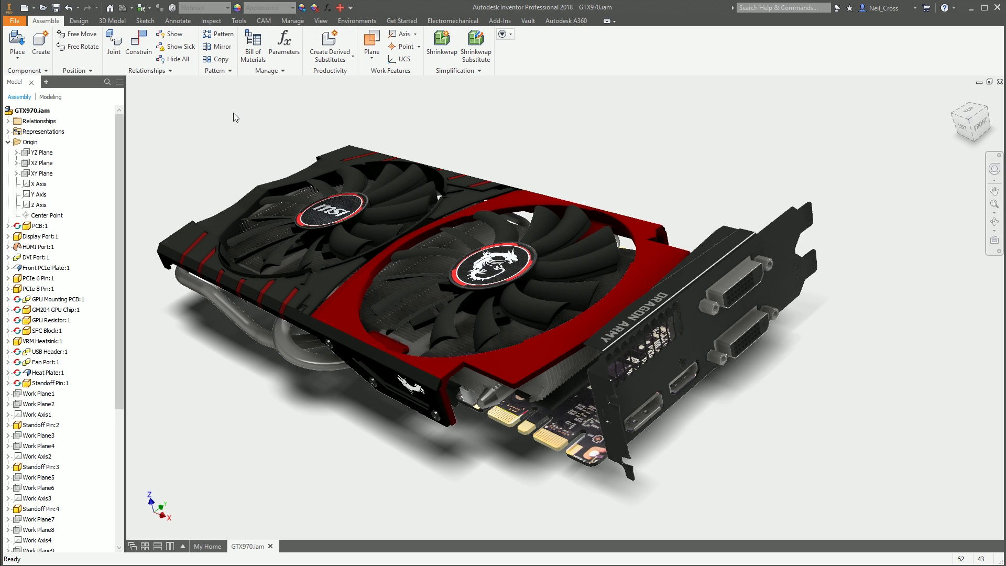
pyautogui.click(178, 21)
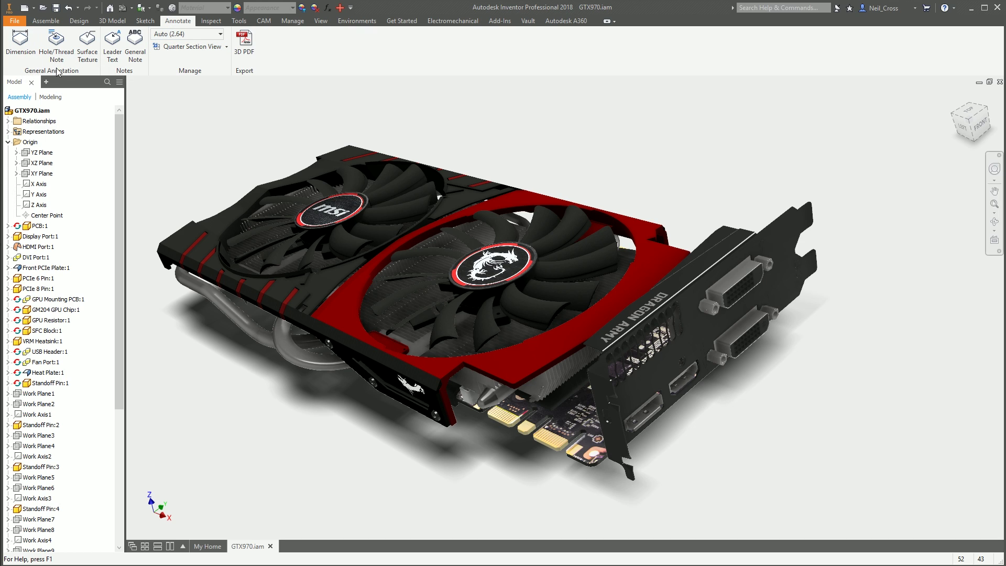
# Dimension the gold connector edge as 11.00, placed below the connector
pyautogui.click(24, 57)
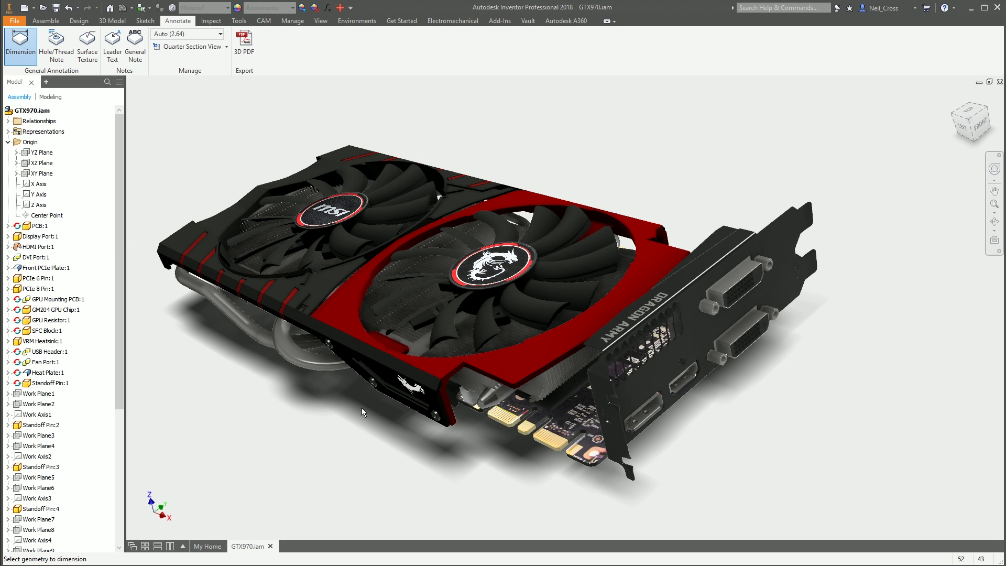
pyautogui.click(499, 421)
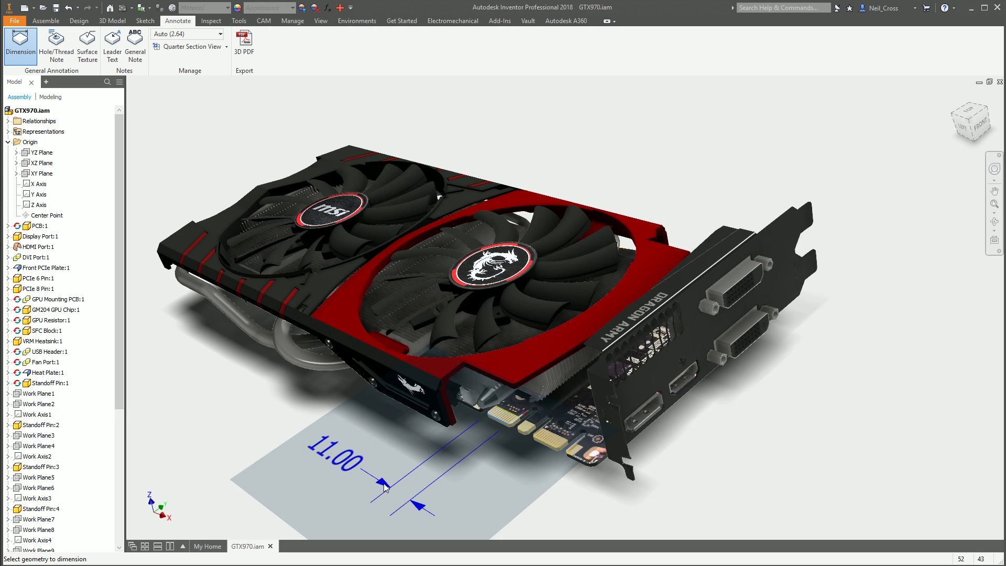
pyautogui.click(387, 488)
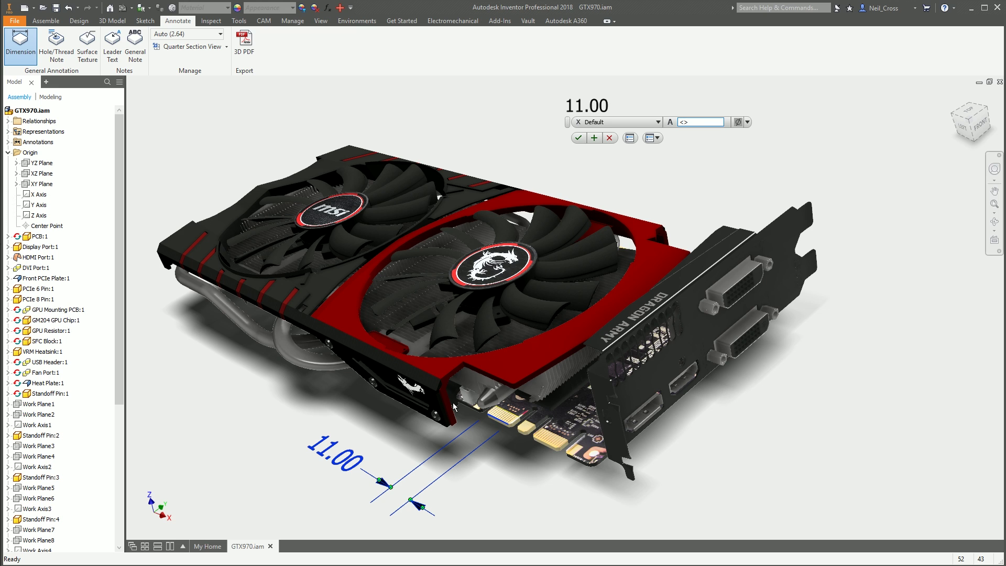
pyautogui.click(579, 137)
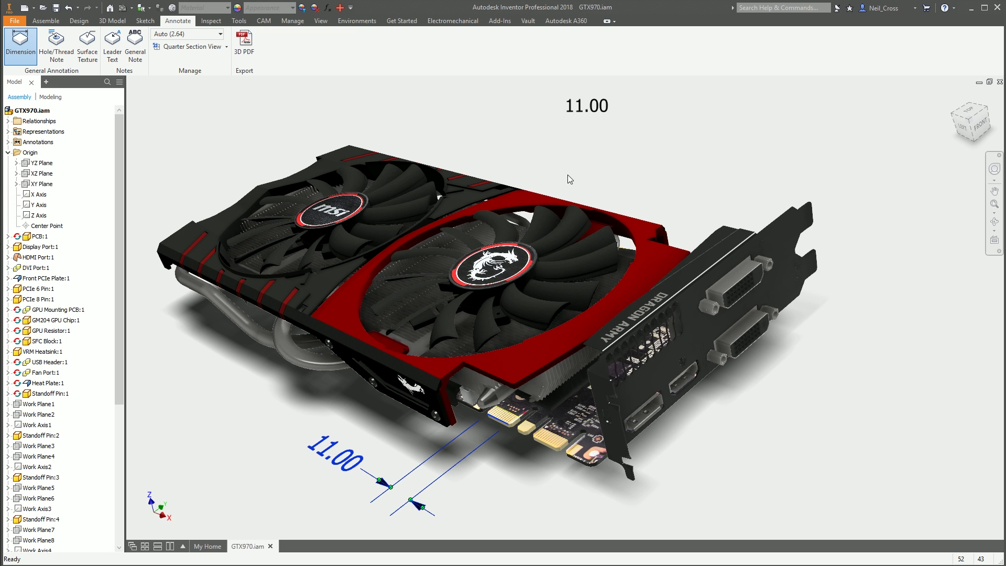
pyautogui.press('Escape')
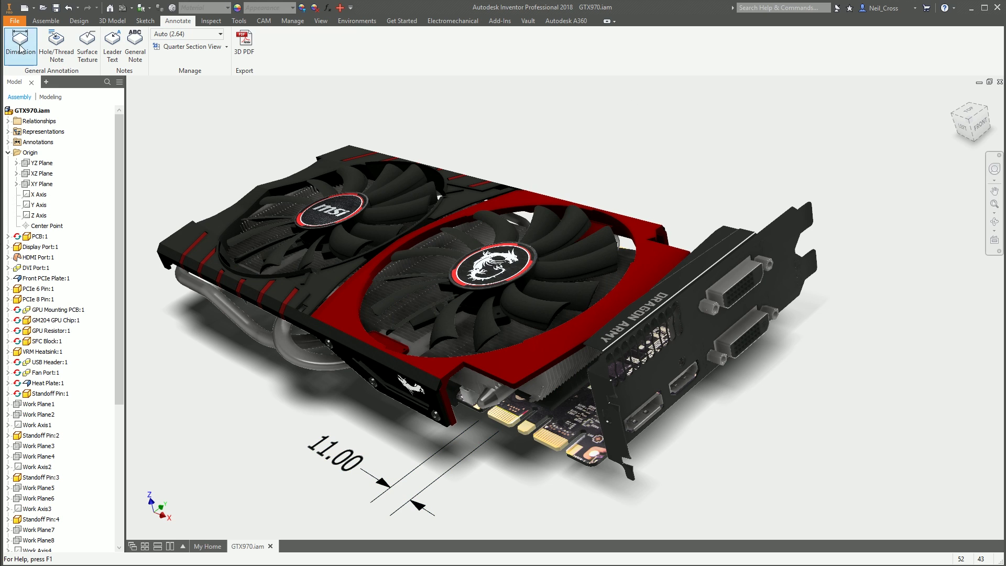
# Dimension the mounting bracket as 121.21 on the XY annotation plane, beside the bracket
pyautogui.click(21, 39)
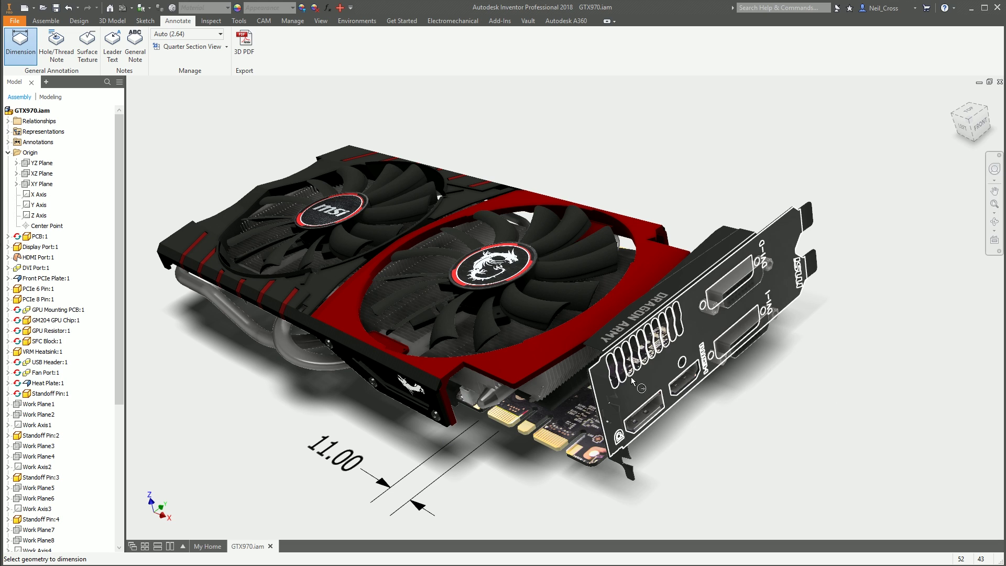
pyautogui.click(619, 414)
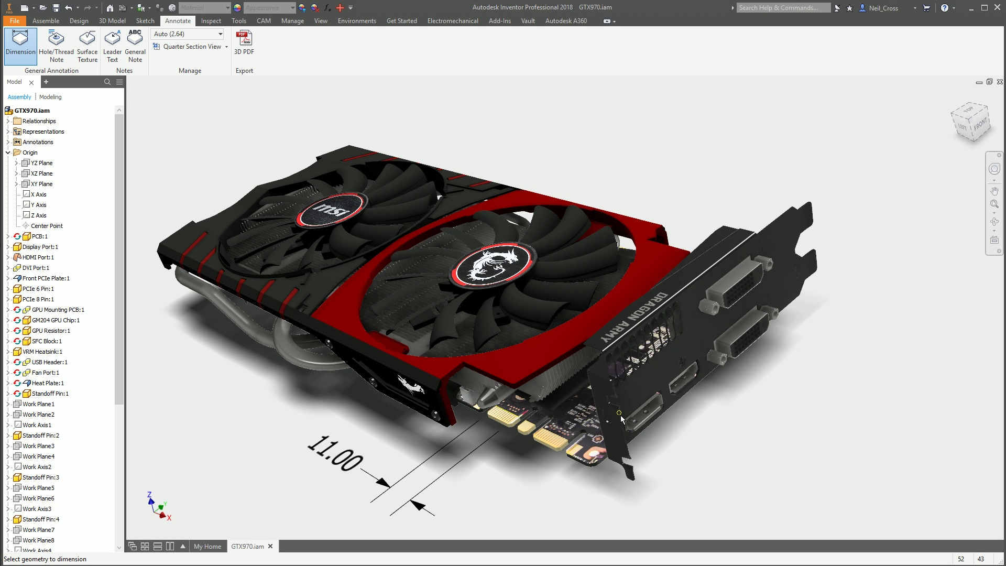
pyautogui.click(815, 253)
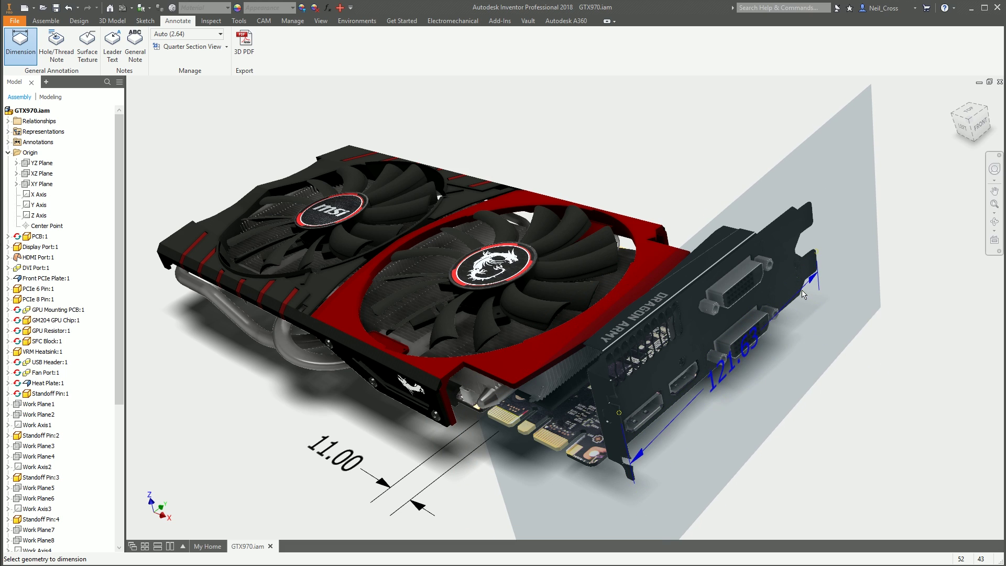
pyautogui.rightClick(824, 355)
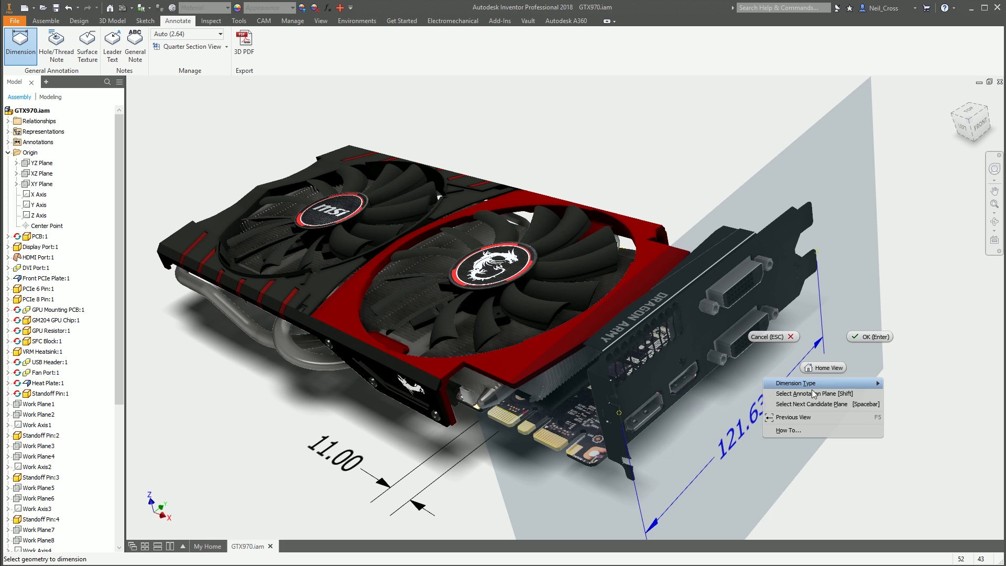
pyautogui.click(868, 336)
pyautogui.click(41, 184)
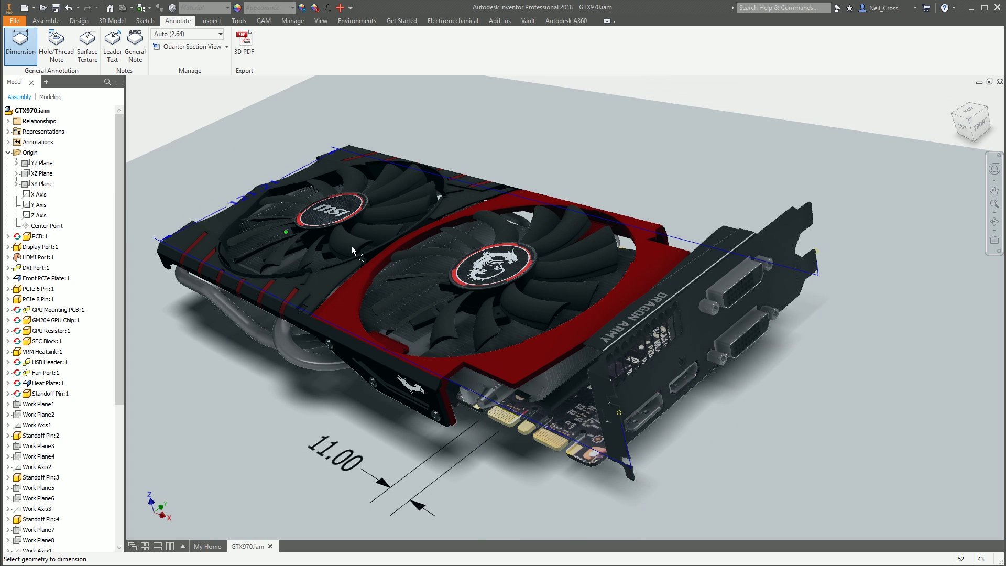
pyautogui.click(817, 383)
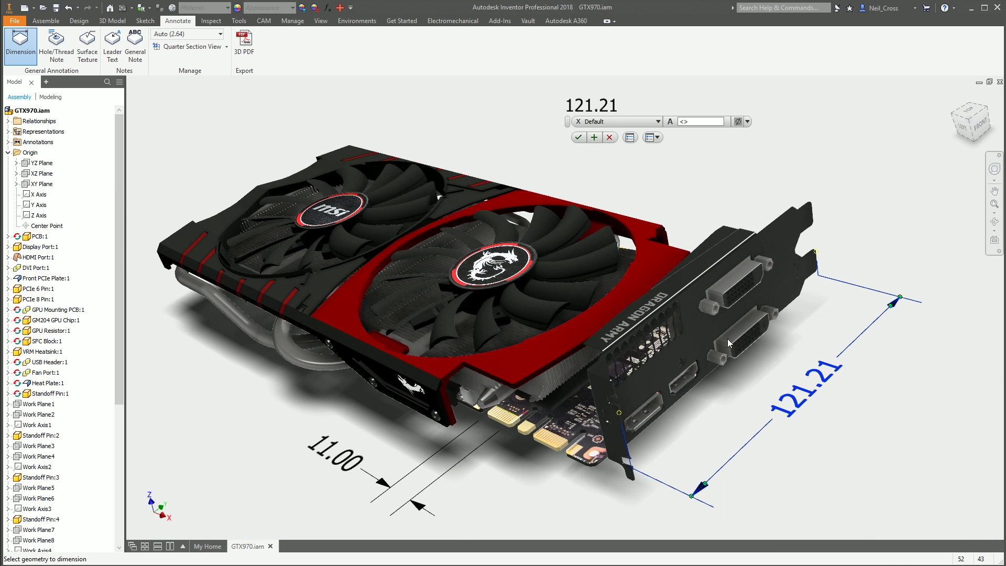
pyautogui.click(580, 136)
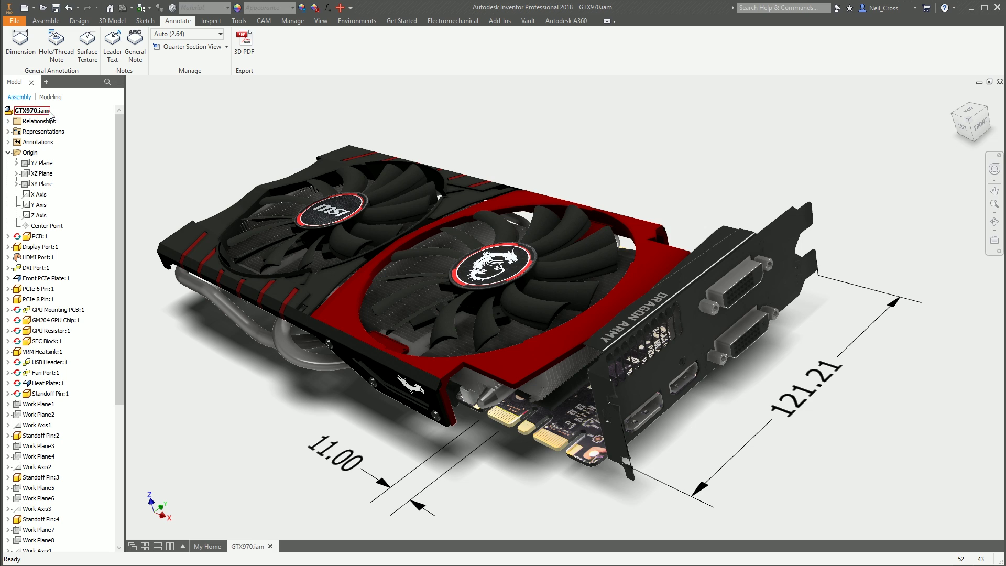
# Add a Ø34.40 diameter dimension on the fan logo circle, above the card
pyautogui.click(21, 41)
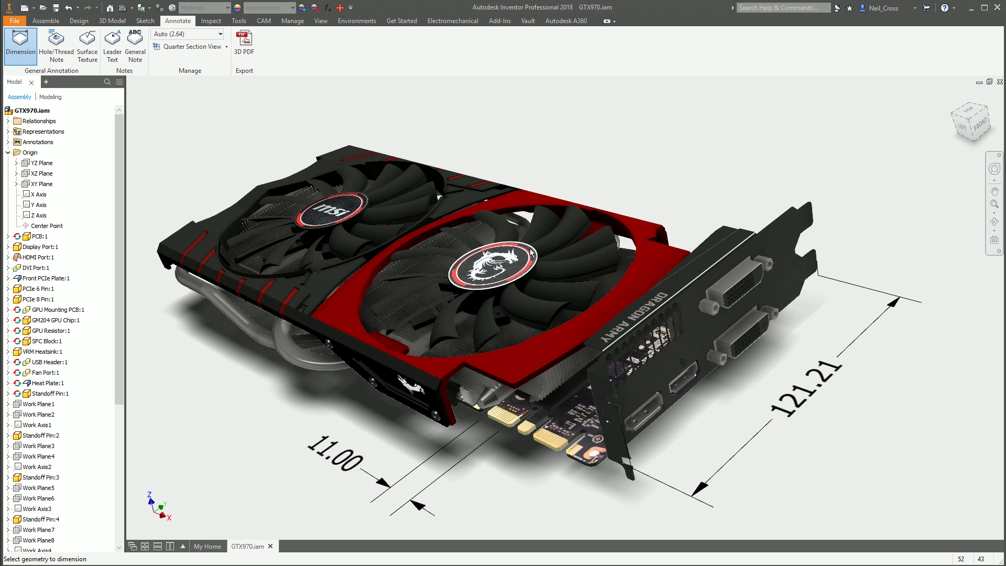
pyautogui.click(533, 251)
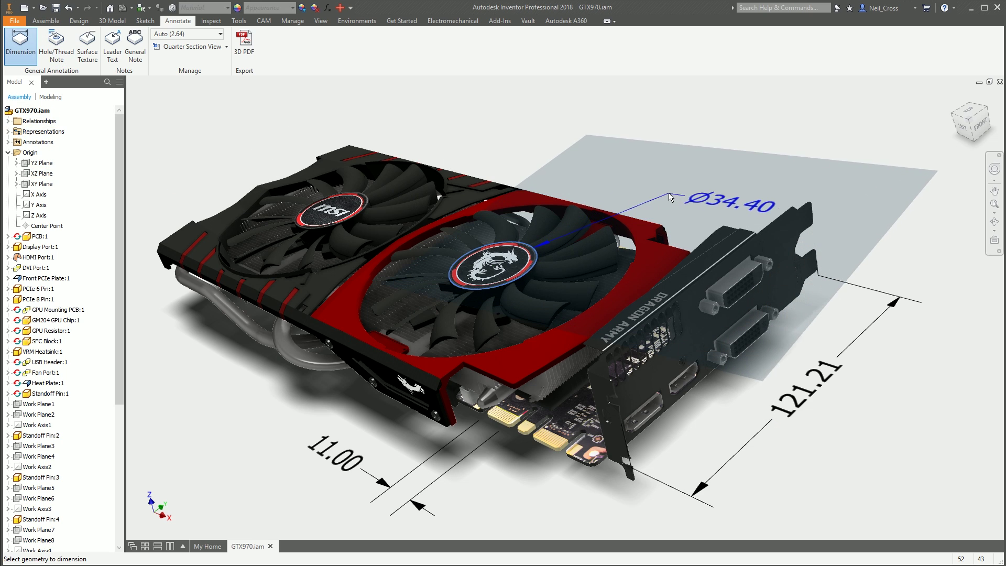
pyautogui.click(672, 174)
pyautogui.click(593, 143)
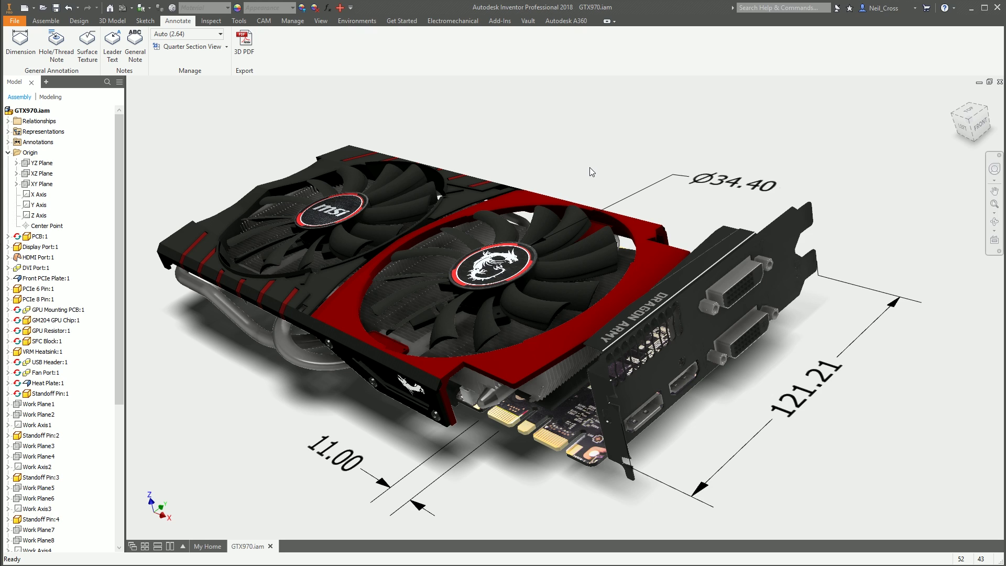
# Export the dimensioned view as an image to the Desktop as GTX970.bmp
pyautogui.click(16, 21)
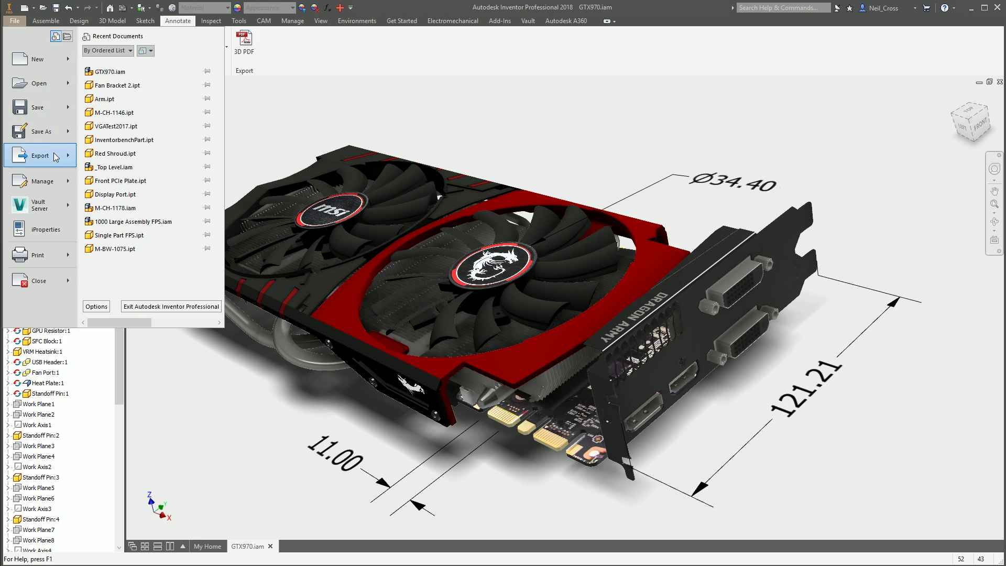
pyautogui.moveTo(40, 155)
pyautogui.click(102, 50)
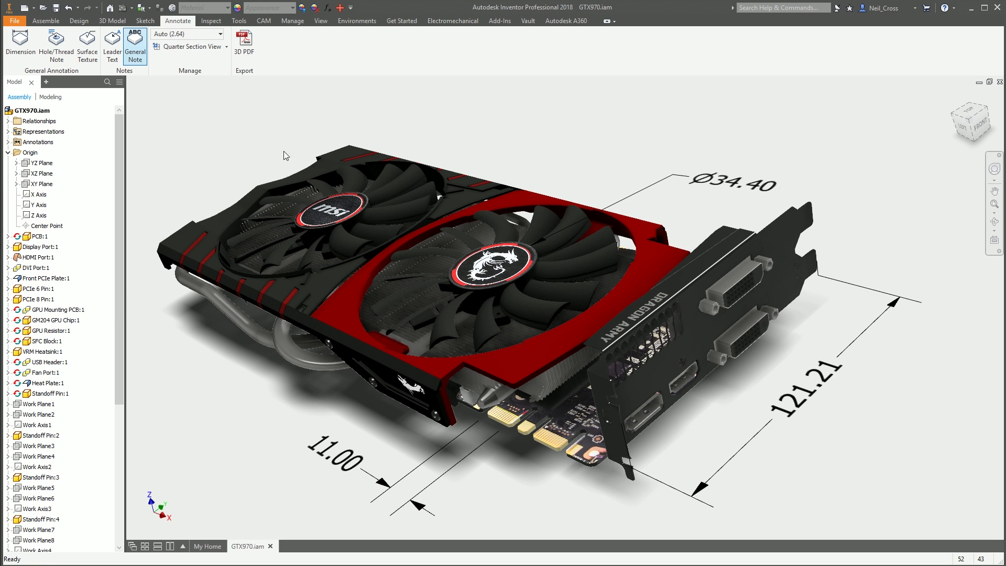
pyautogui.click(386, 202)
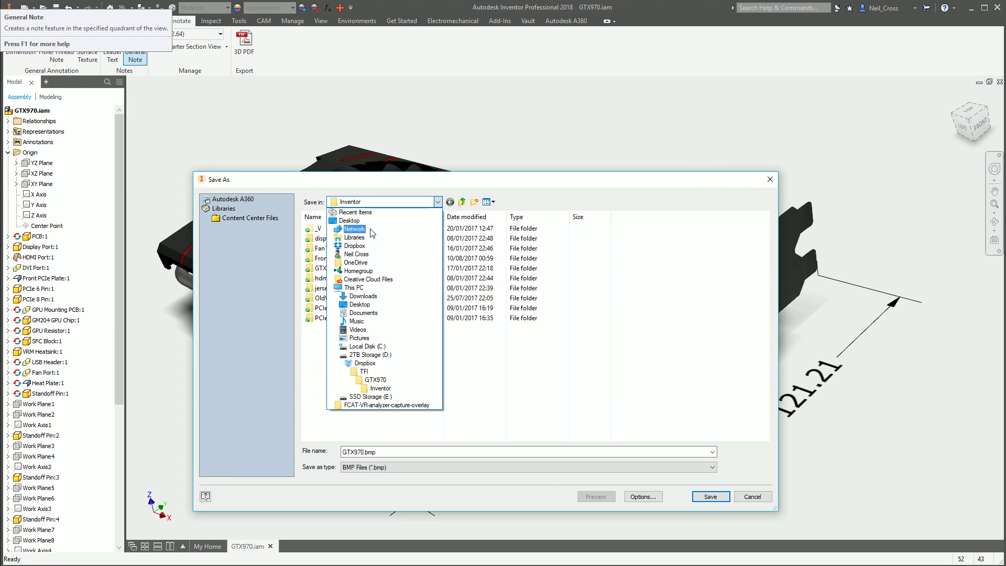
pyautogui.click(366, 221)
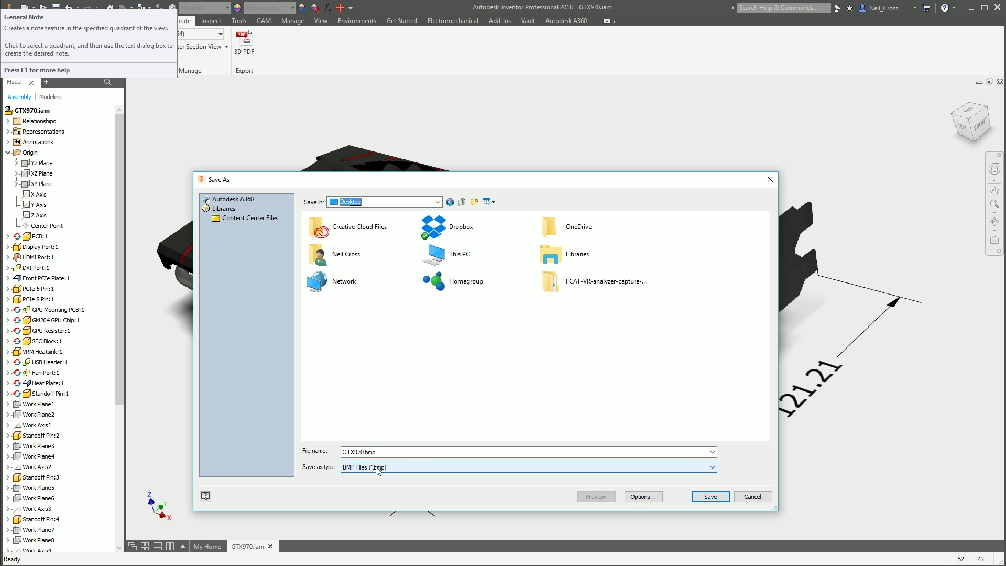
pyautogui.click(709, 497)
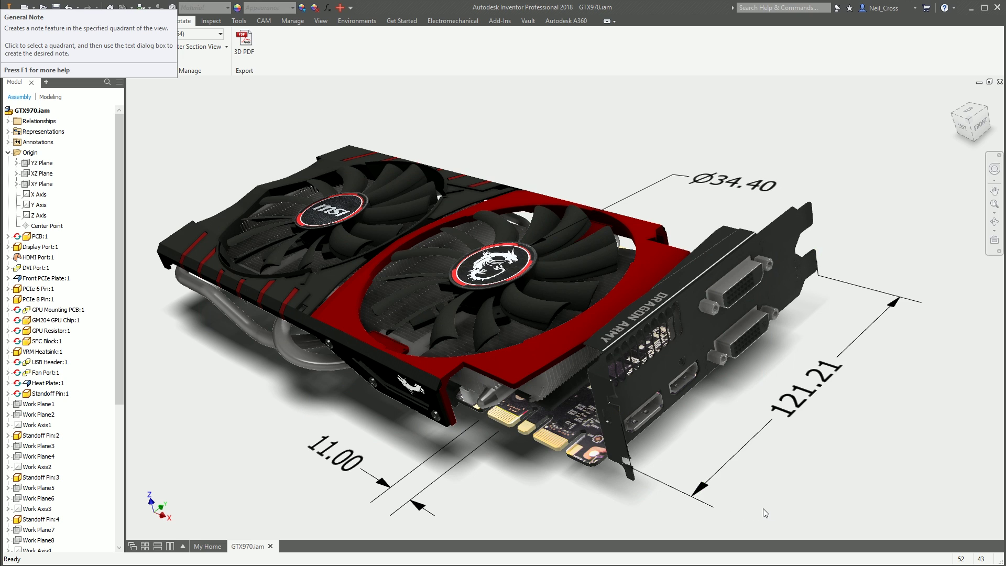
pyautogui.click(136, 46)
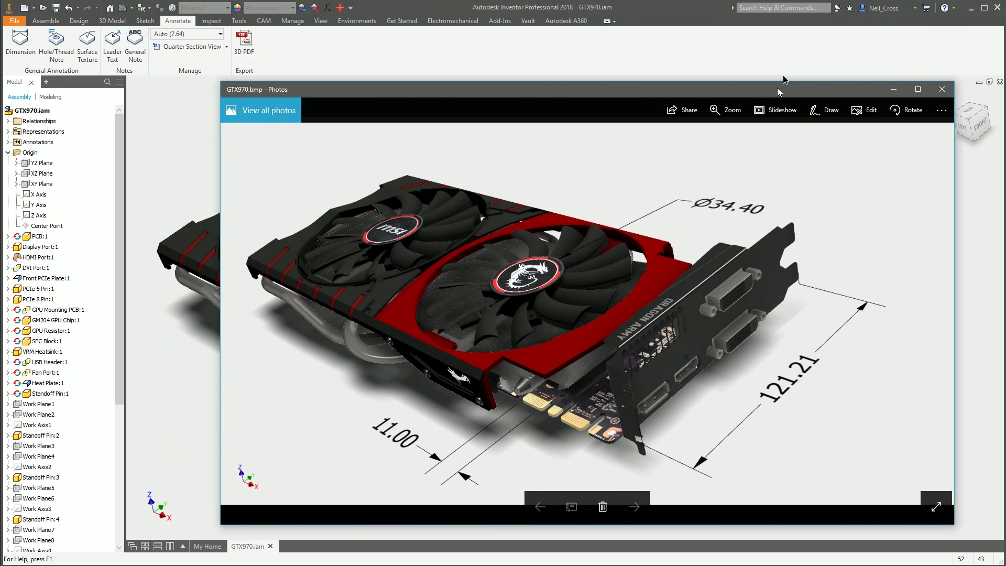
pyautogui.moveTo(778, 93); pyautogui.dragTo(735, 52)
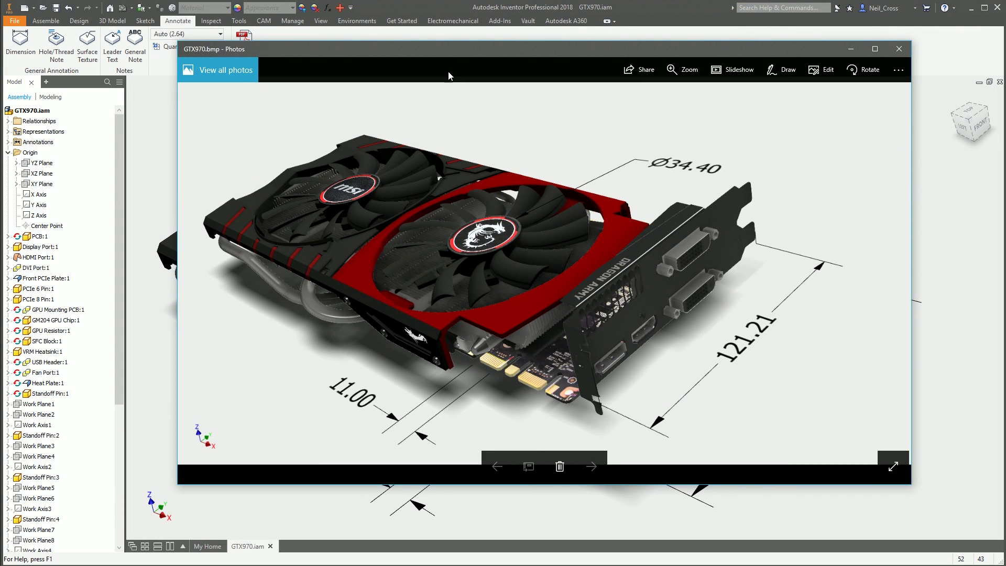
pyautogui.moveTo(391, 54); pyautogui.dragTo(312, 26)
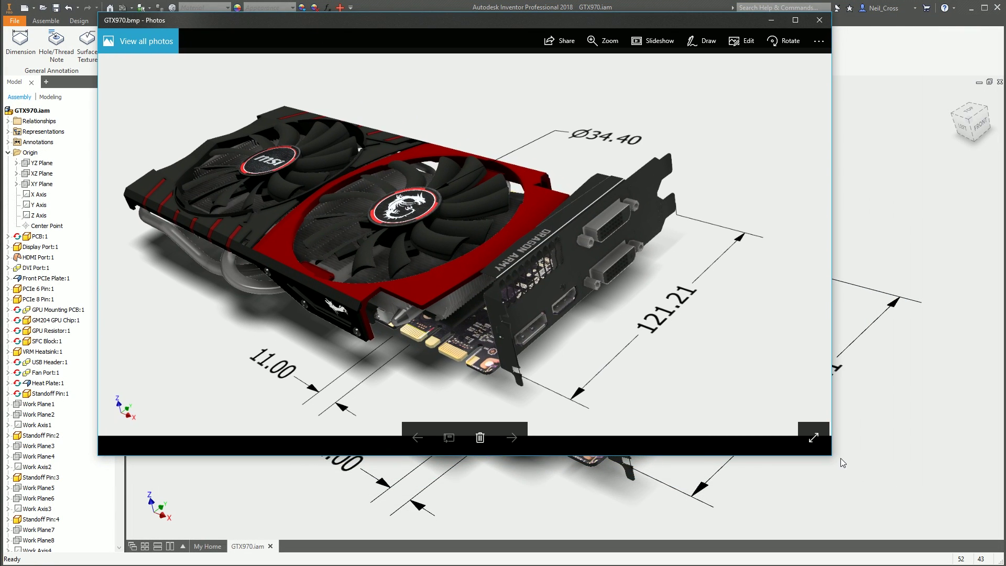
pyautogui.moveTo(830, 455)
pyautogui.mouseDown()
pyautogui.moveTo(1005, 564)
pyautogui.moveTo(954, 540)
pyautogui.mouseUp()
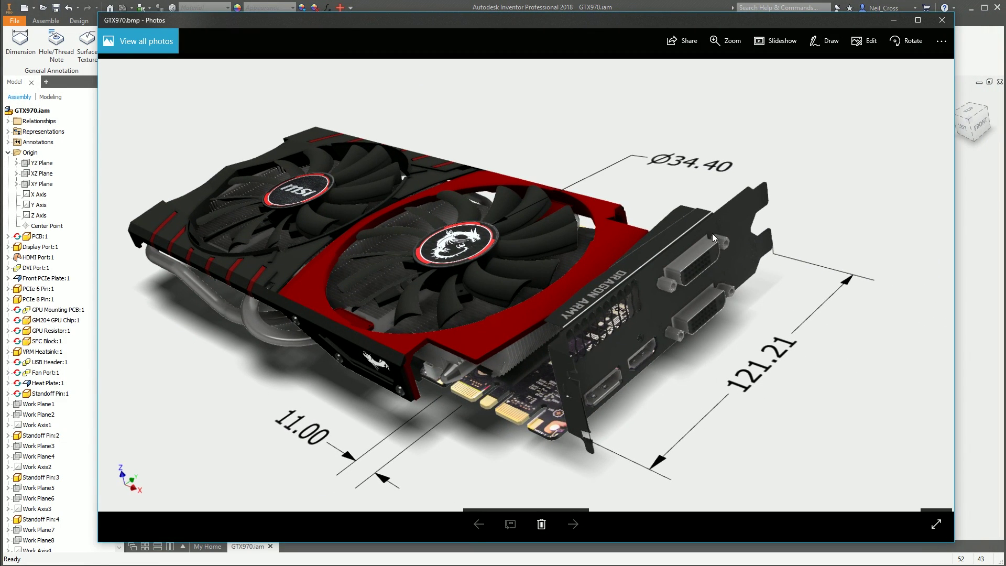
pyautogui.click(942, 20)
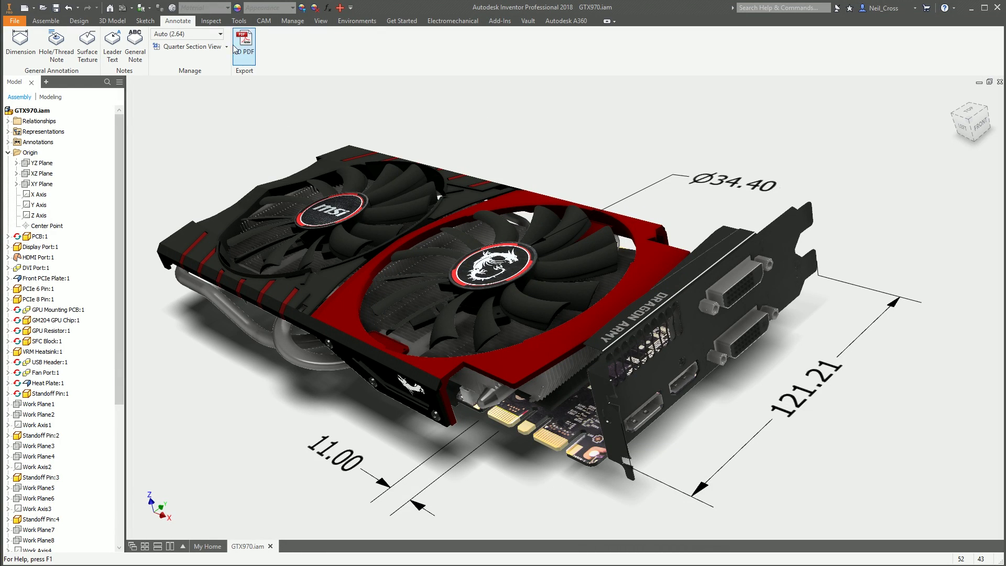
# Switch the GTX970 model display to ray-traced rendering
pyautogui.click(320, 21)
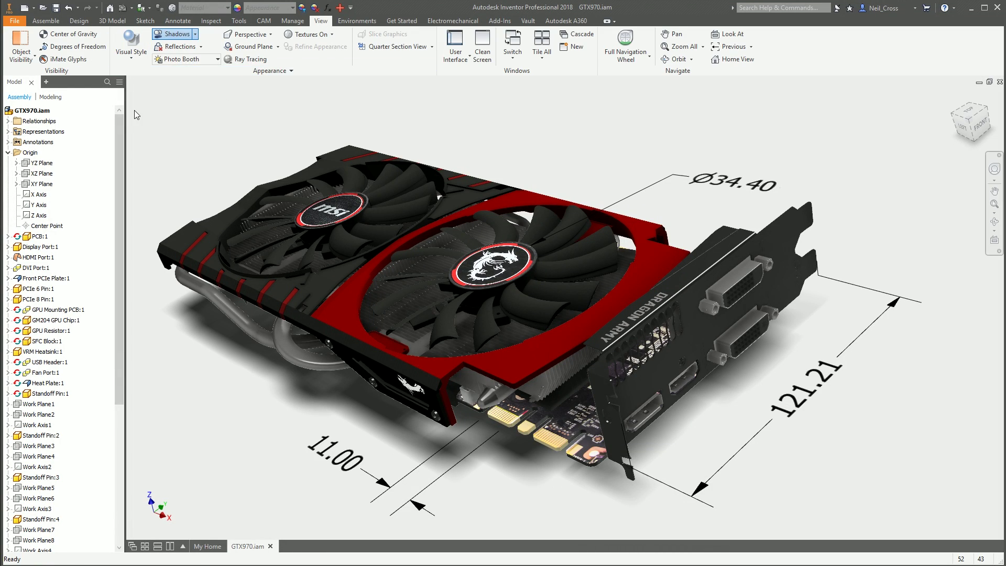
pyautogui.click(131, 57)
pyautogui.click(140, 78)
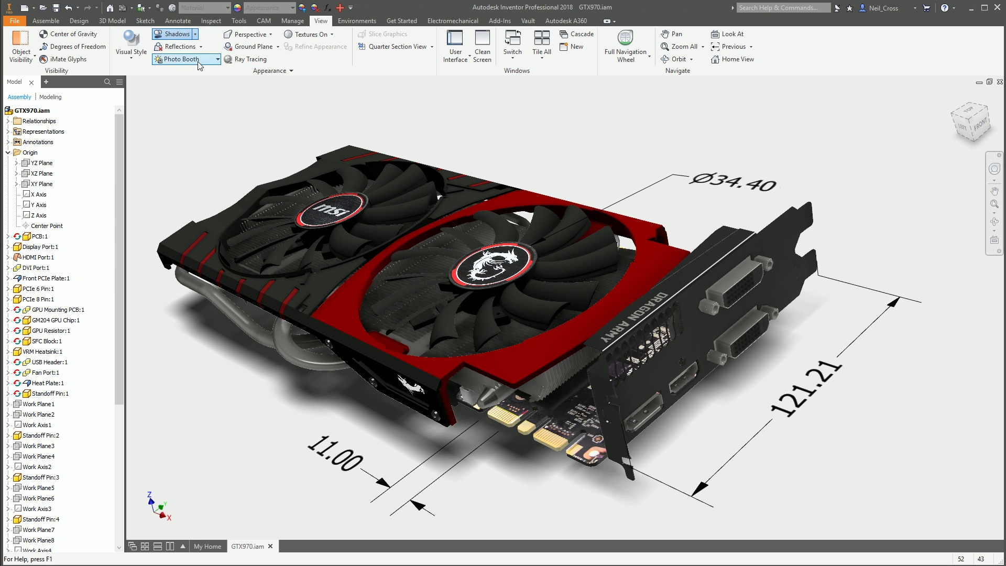
pyautogui.click(246, 59)
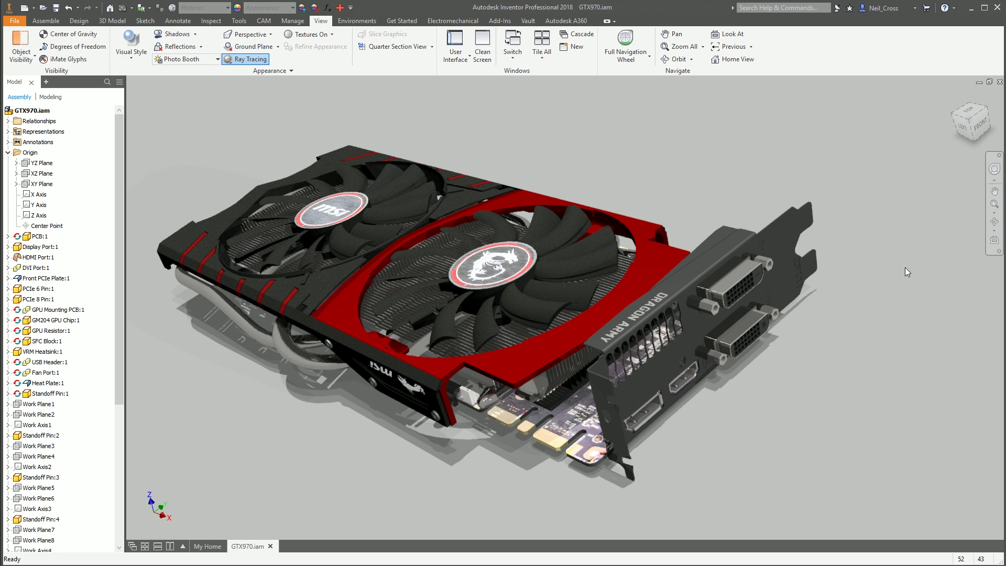
# Close the File menu without exporting and expand the dimension annotations list
pyautogui.click(14, 20)
pyautogui.moveTo(40, 155)
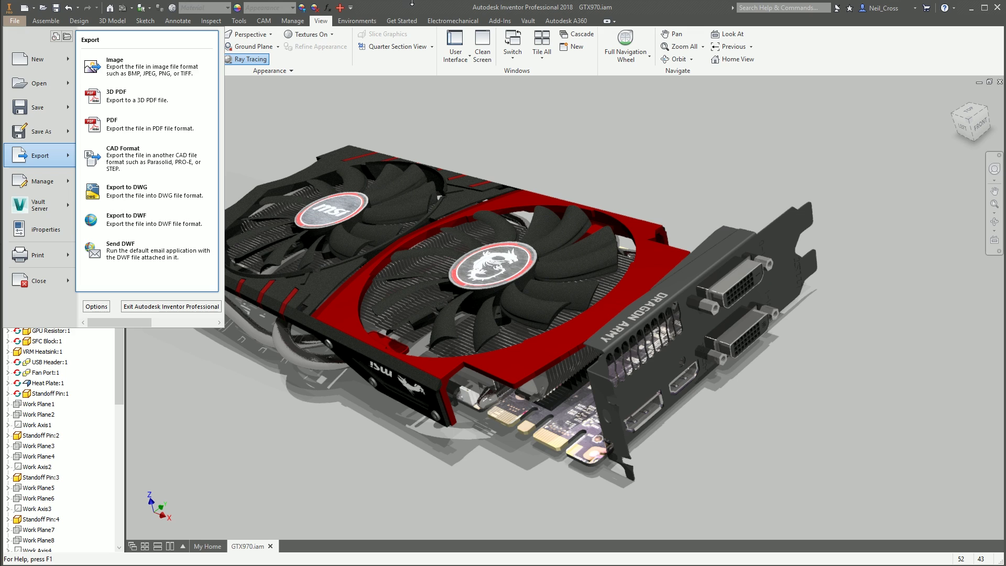
pyautogui.click(440, 7)
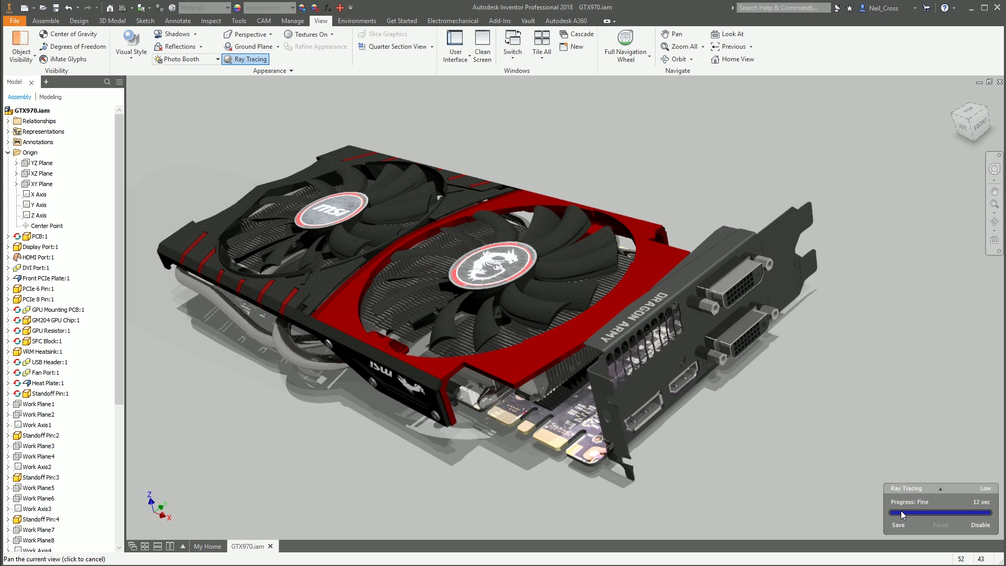
pyautogui.click(9, 142)
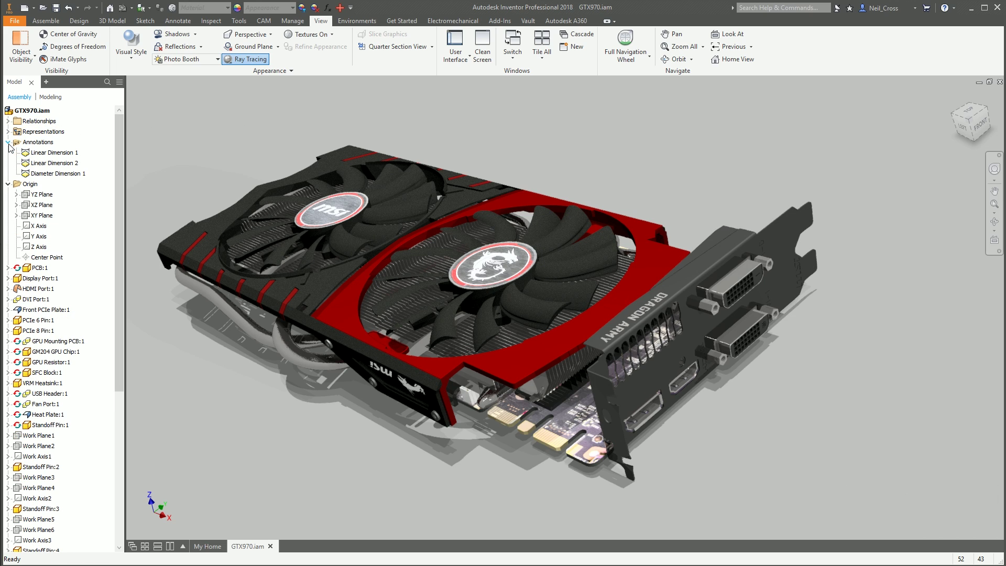
# Select Linear Dimension 1, Linear Dimension 2 and Diameter Dimension 1 to show them over the render
pyautogui.click(36, 154)
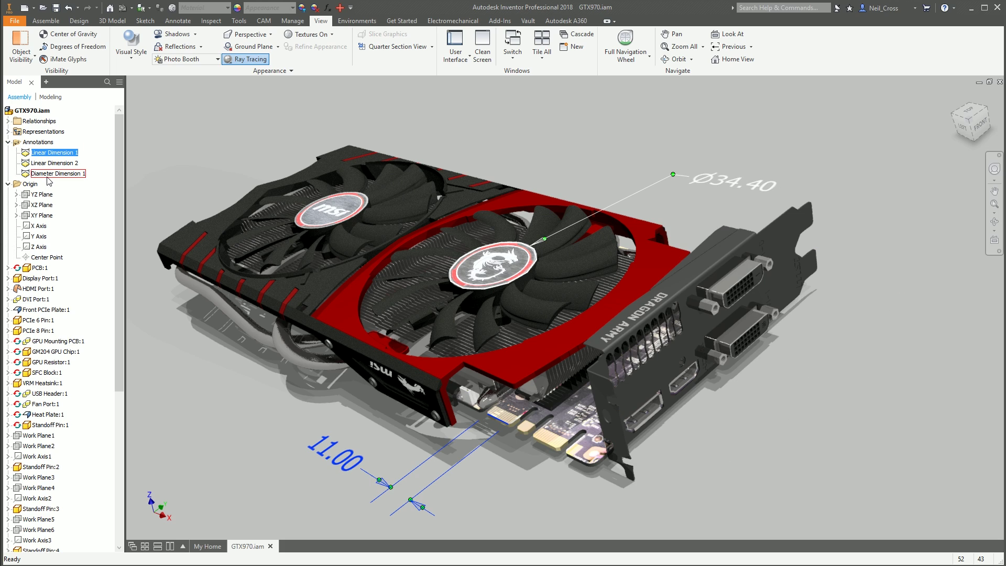
pyautogui.keyDown('shift'); pyautogui.click(47, 175); pyautogui.keyUp('shift')
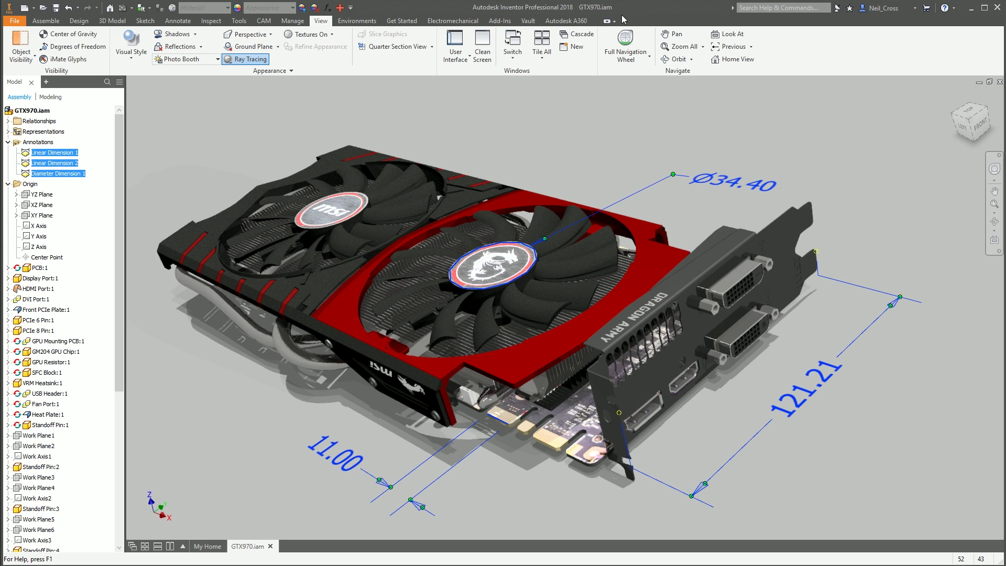
pyautogui.click(270, 146)
pyautogui.click(53, 152)
pyautogui.keyDown('ctrl'); pyautogui.click(58, 173); pyautogui.keyUp('ctrl')
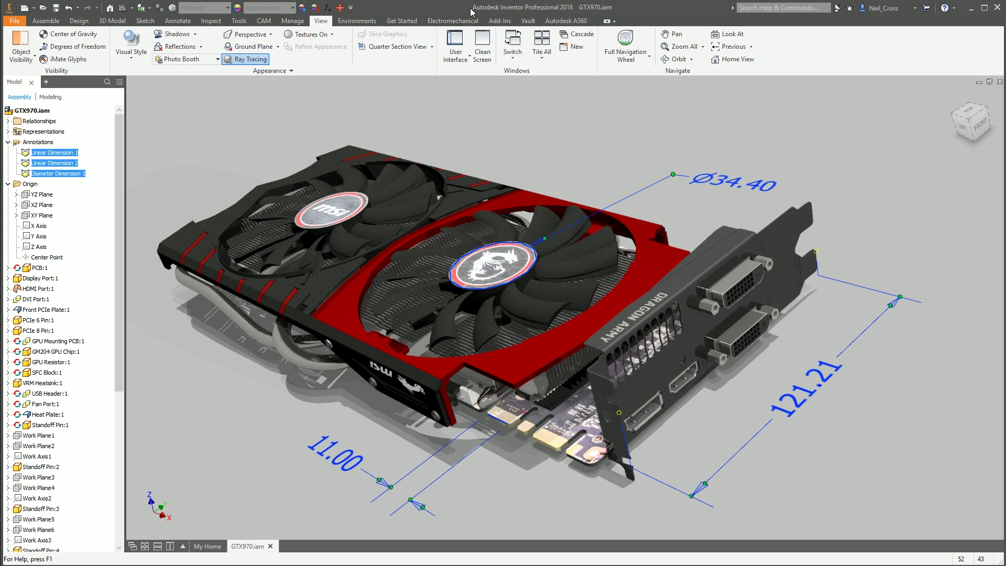
# Take a screen capture of the dimensioned ray-traced graphics card
pyautogui.press('Print')
pyautogui.moveTo(148, 92)
pyautogui.mouseDown()
pyautogui.moveTo(653, 361)
pyautogui.moveTo(937, 531)
pyautogui.mouseUp()
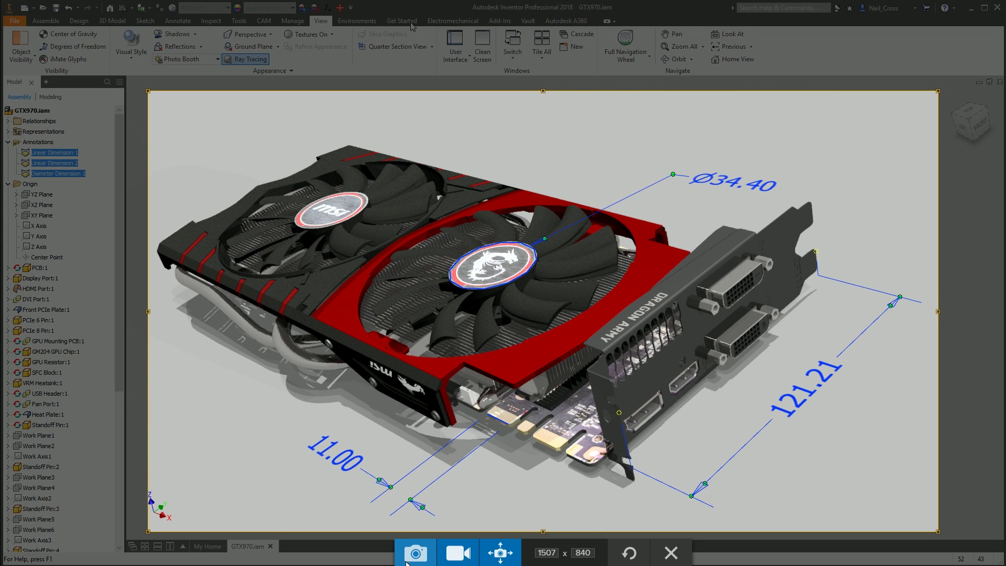
pyautogui.click(415, 552)
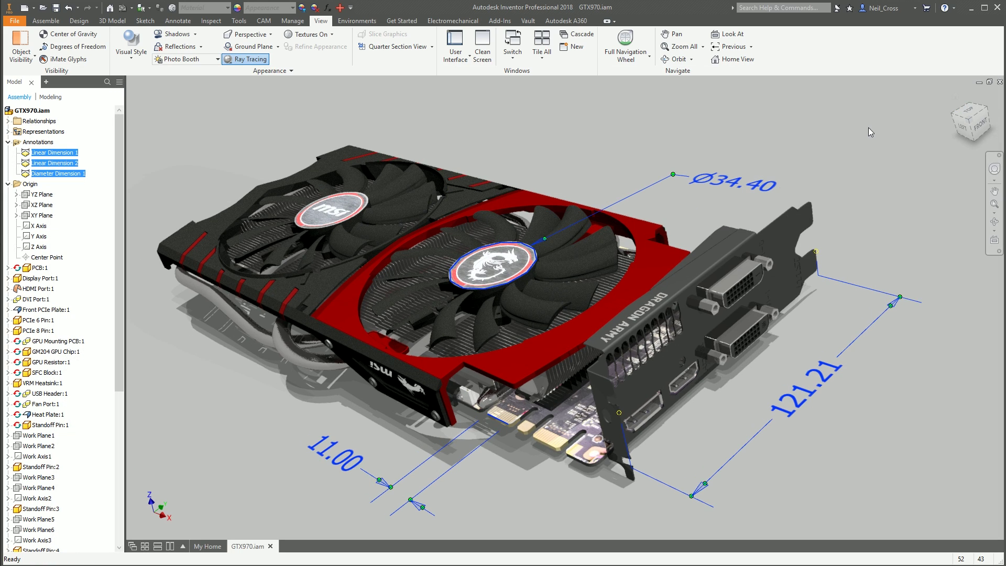
# Deselect the dimensions and export the render to Desktop as GTX970.bmp, overwriting the old file
pyautogui.click(858, 154)
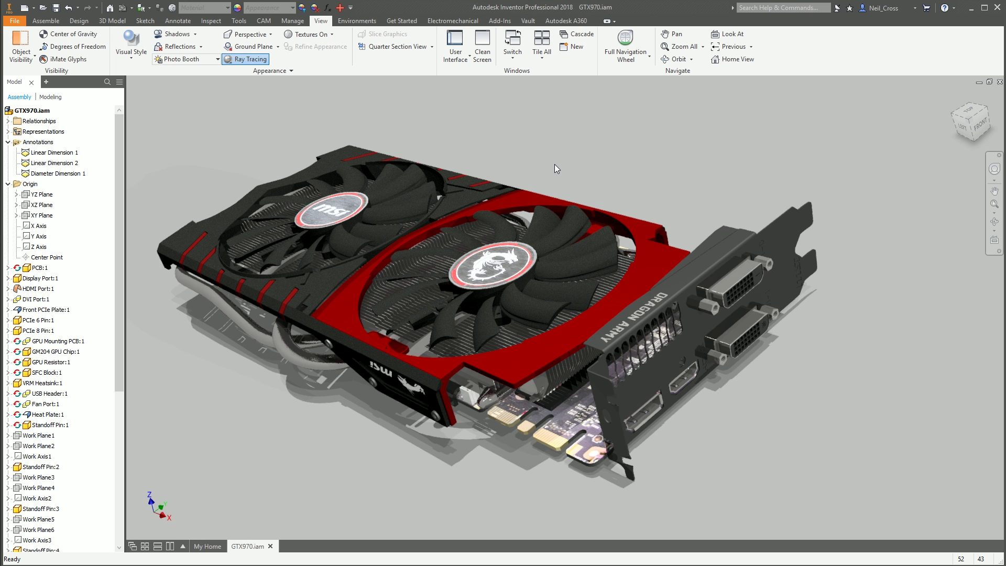
pyautogui.click(15, 21)
pyautogui.moveTo(39, 156)
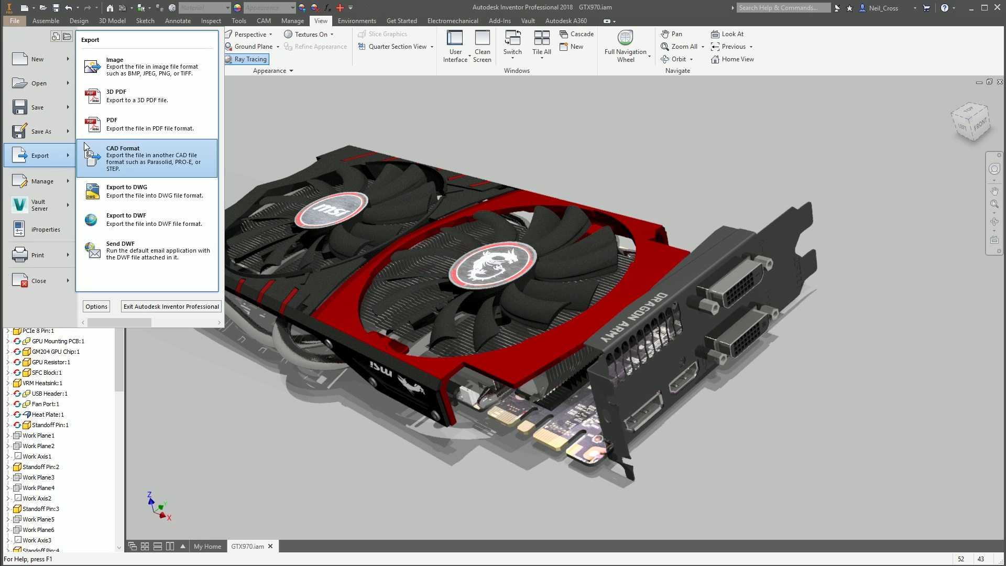
pyautogui.click(110, 66)
pyautogui.click(380, 203)
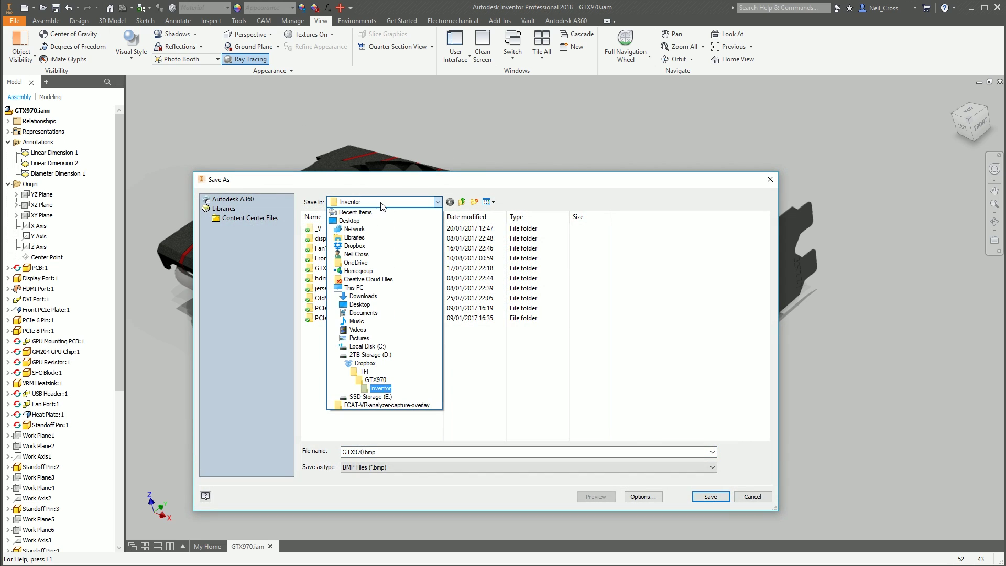
pyautogui.click(379, 218)
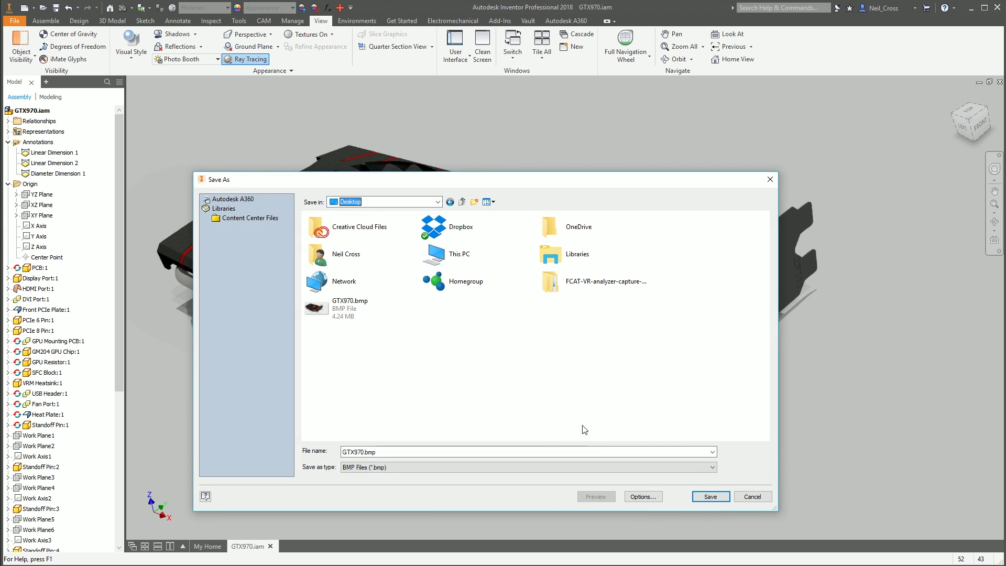
pyautogui.click(710, 496)
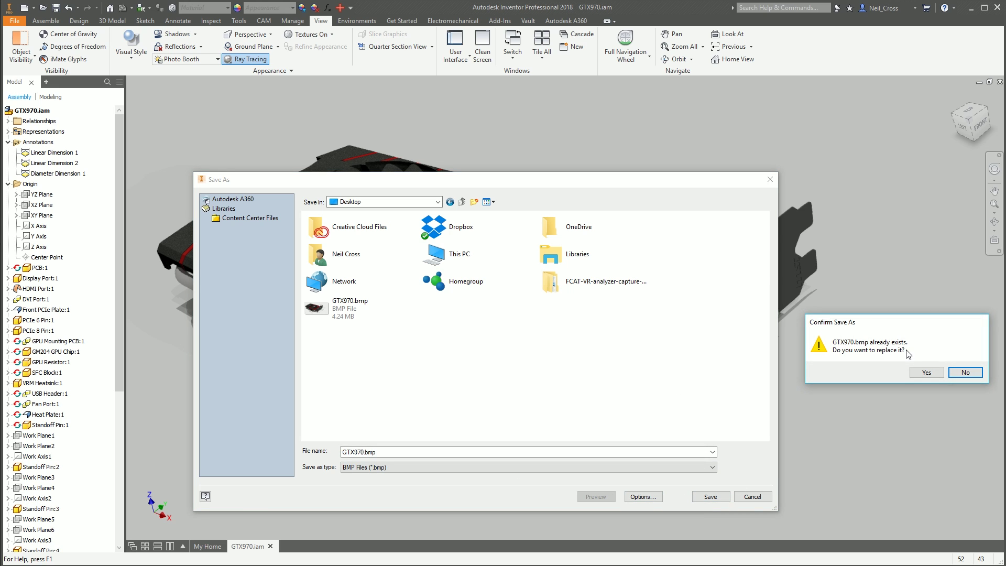
pyautogui.click(924, 371)
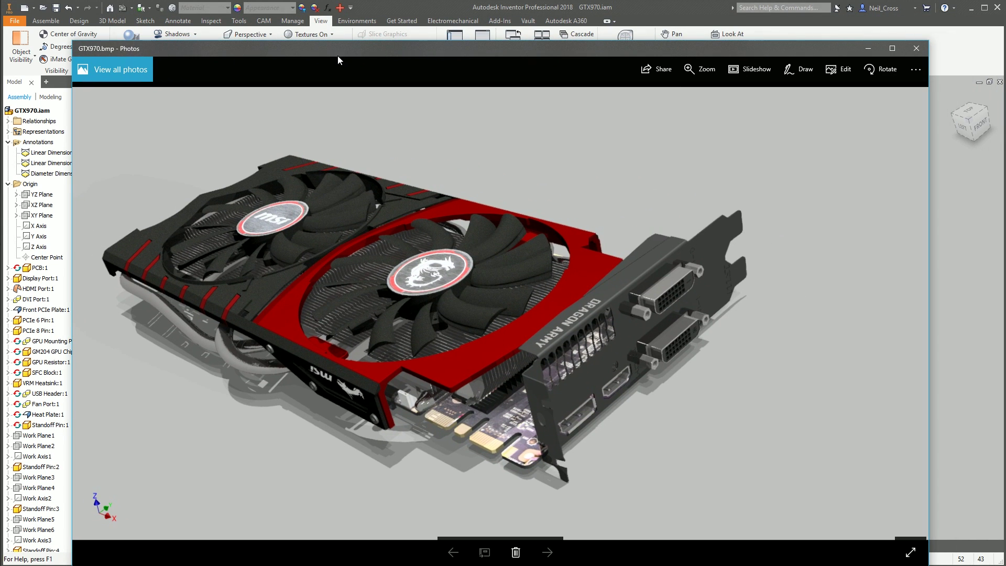
# Move the Photos window showing the exported GTX970 render slightly
pyautogui.moveTo(385, 52); pyautogui.dragTo(433, 62)
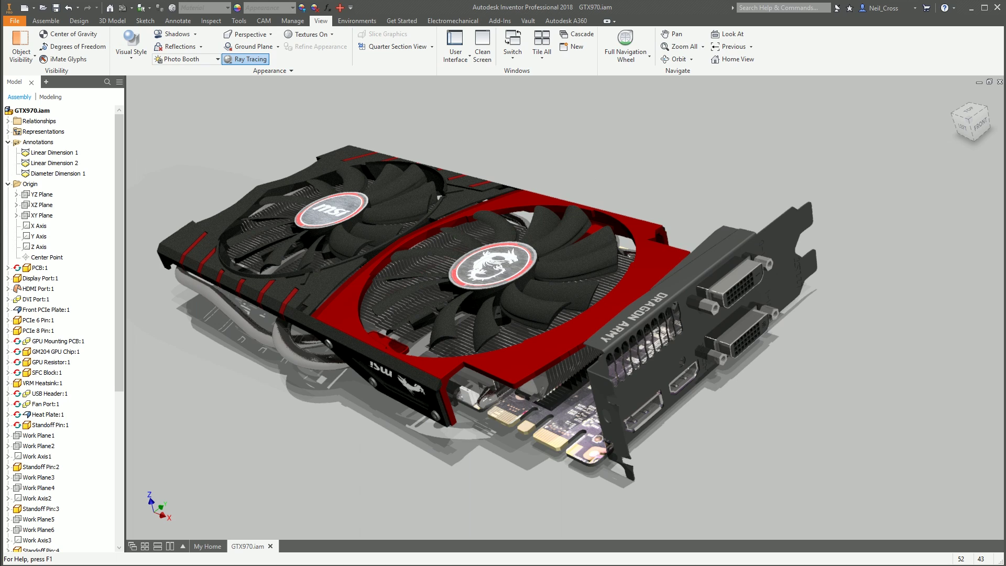
# Turn off ray tracing and hide all model components
pyautogui.click(245, 60)
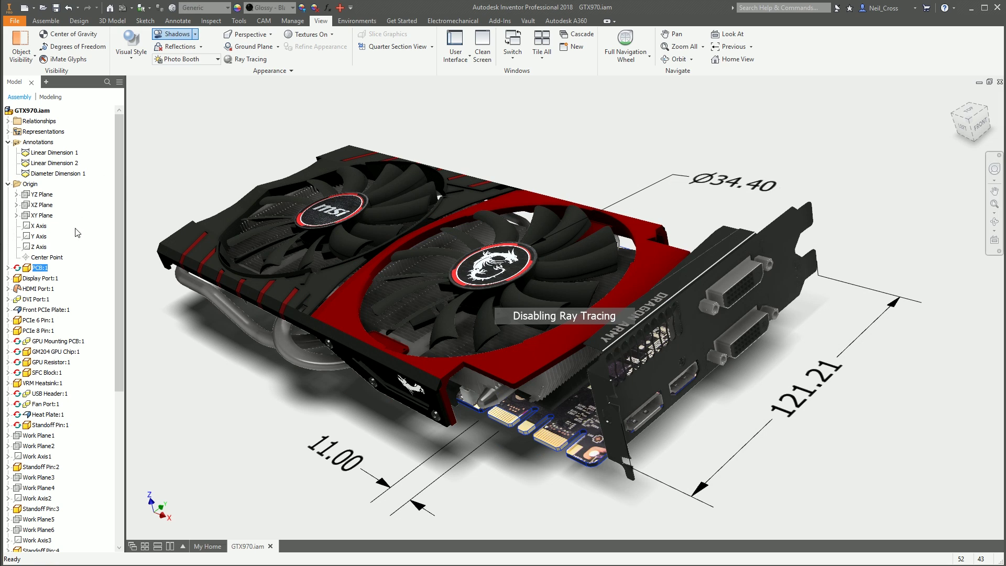
pyautogui.moveTo(120, 227); pyautogui.dragTo(123, 413)
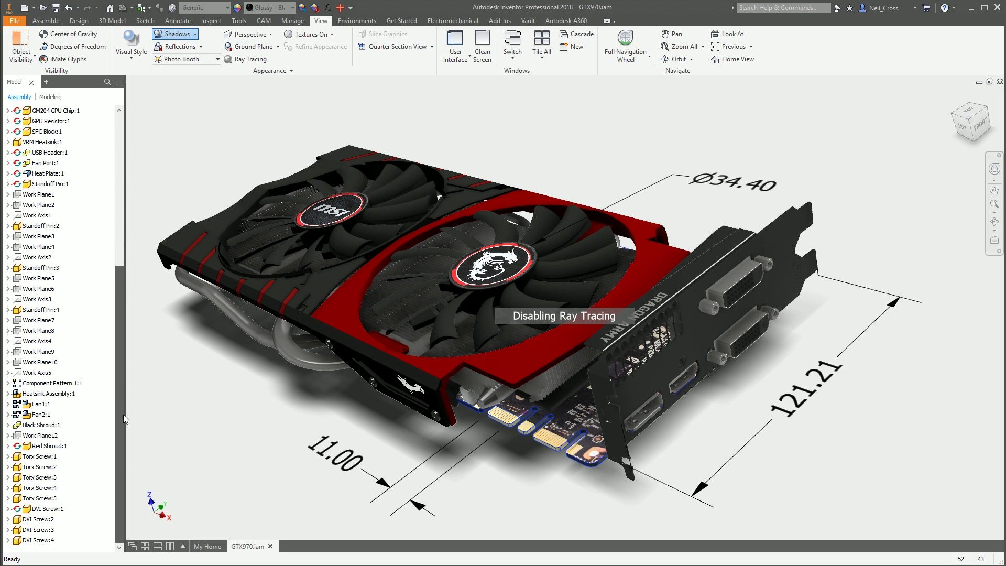
pyautogui.click(37, 540)
pyautogui.hotkey('ctrl', 'a')
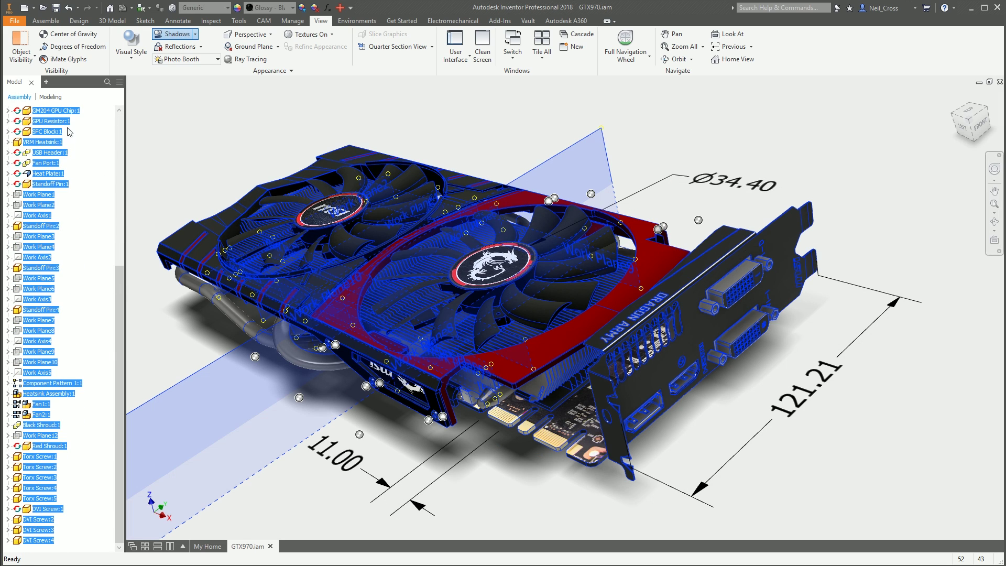
pyautogui.rightClick(61, 114)
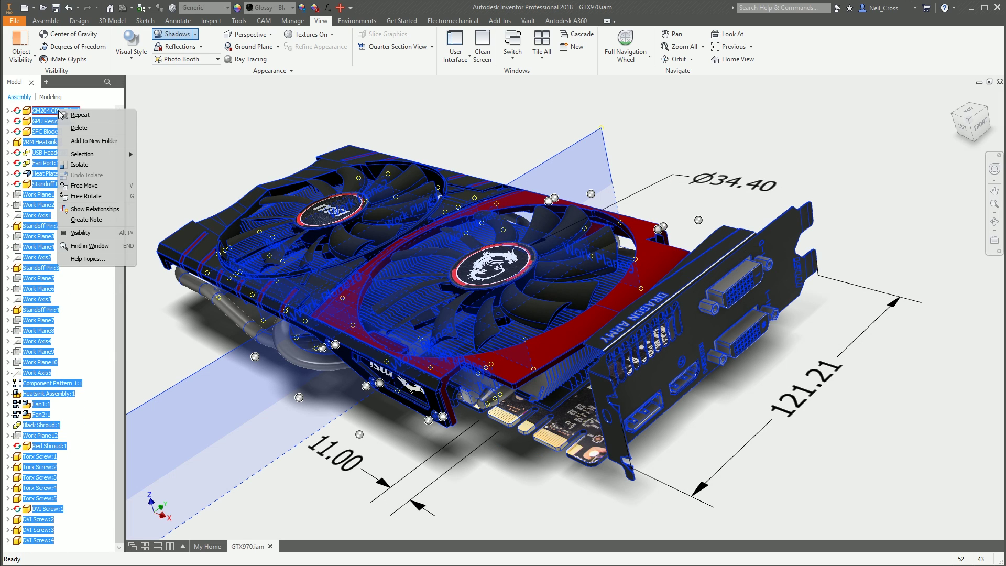
pyautogui.click(81, 232)
pyautogui.moveTo(122, 320); pyautogui.dragTo(138, 155)
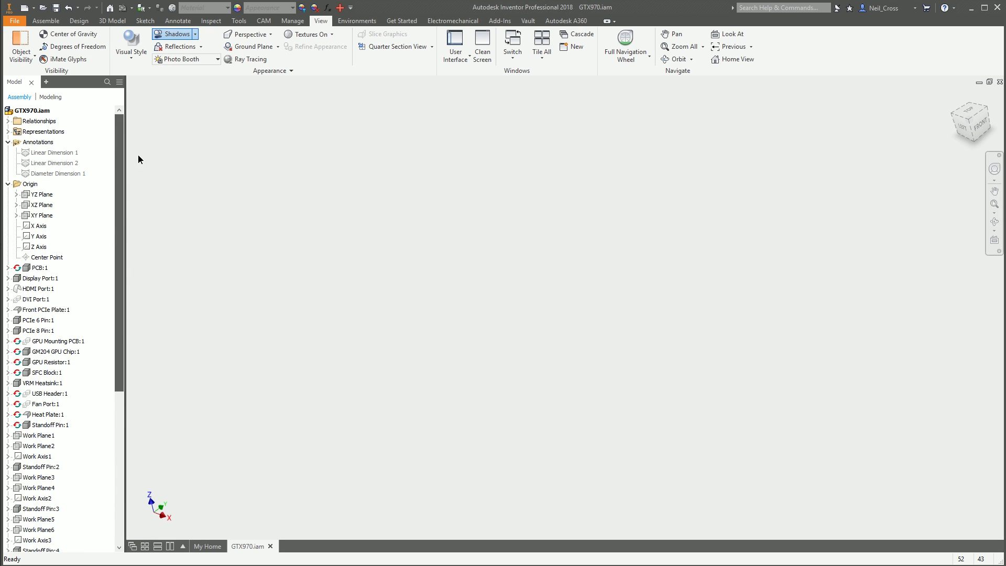
# Make the three dimension annotations visible on their own
pyautogui.click(54, 151)
pyautogui.keyDown('shift'); pyautogui.click(57, 172); pyautogui.keyUp('shift')
pyautogui.rightClick(59, 173)
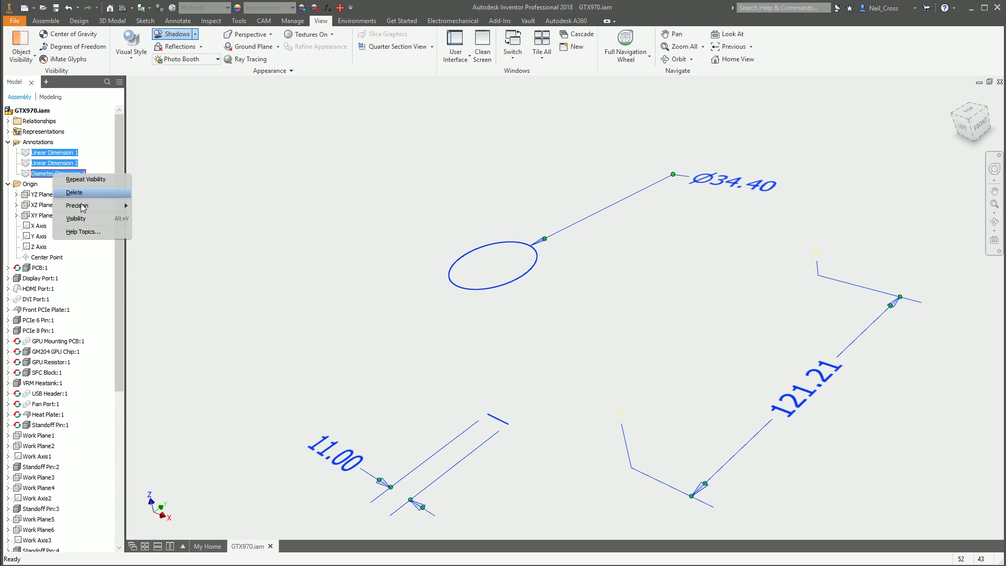
pyautogui.click(86, 222)
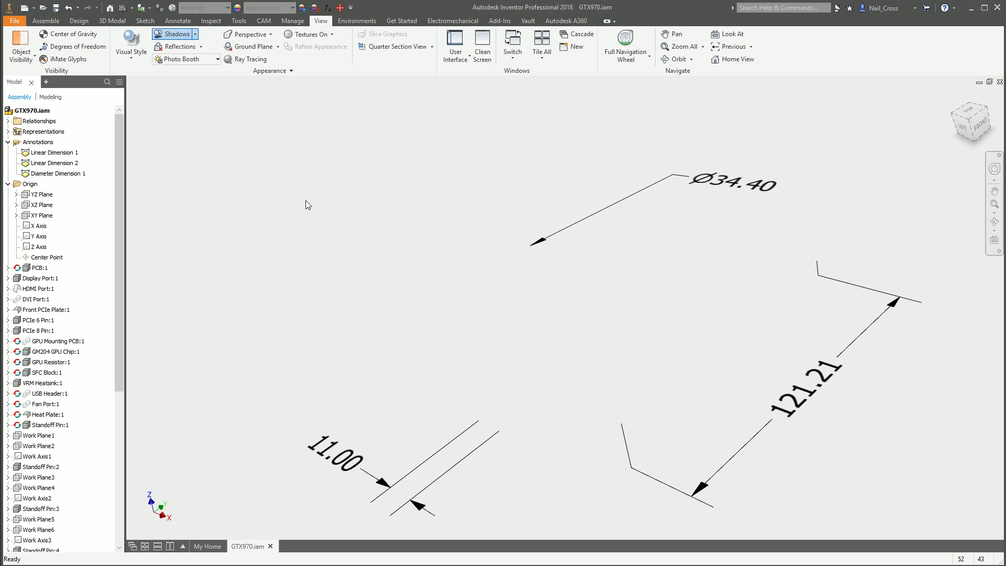
# Export the dimensions-only view to the Desktop as Dims.bmp
pyautogui.click(15, 21)
pyautogui.moveTo(39, 155)
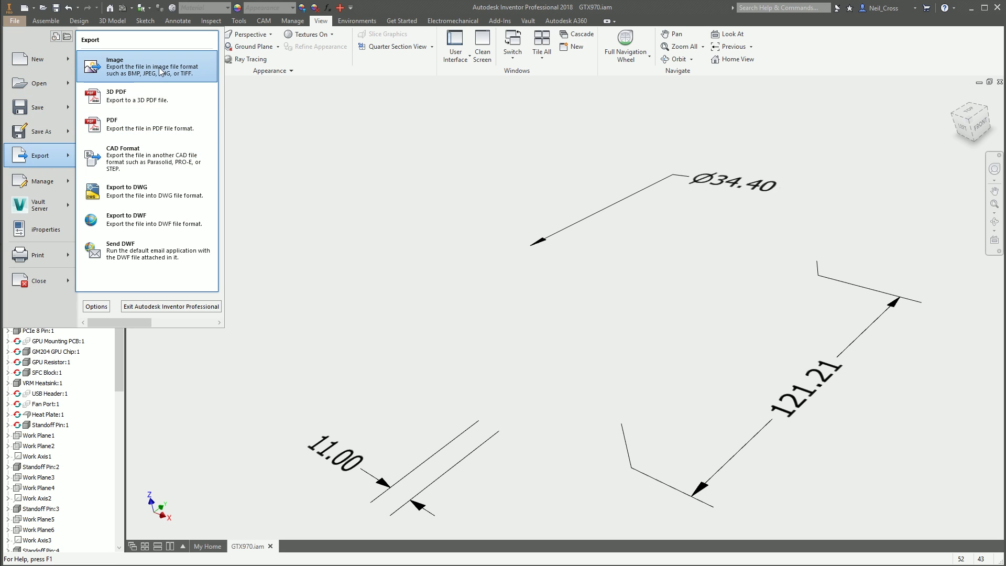
pyautogui.click(102, 63)
pyautogui.click(385, 202)
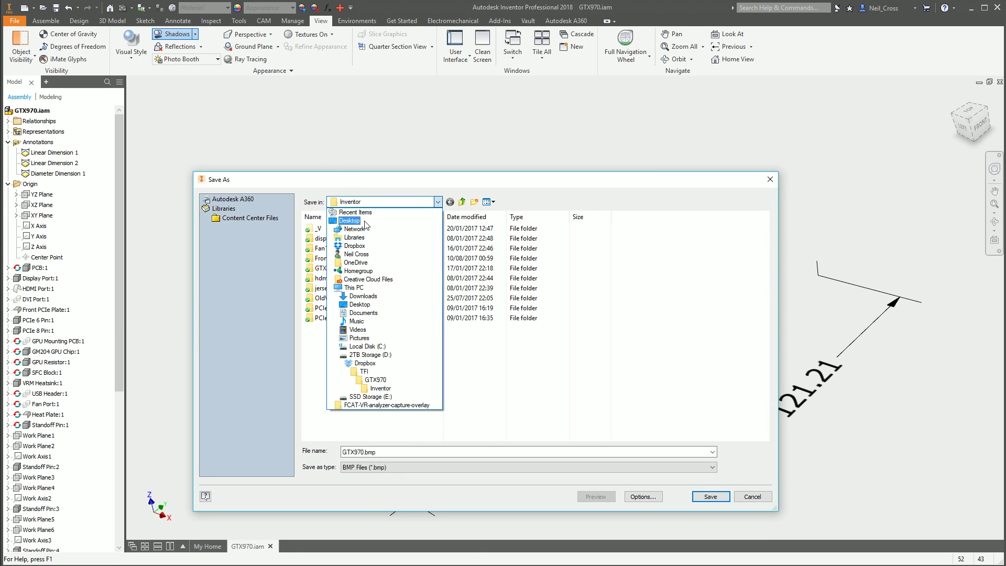
pyautogui.click(346, 212)
pyautogui.write('GTX970')
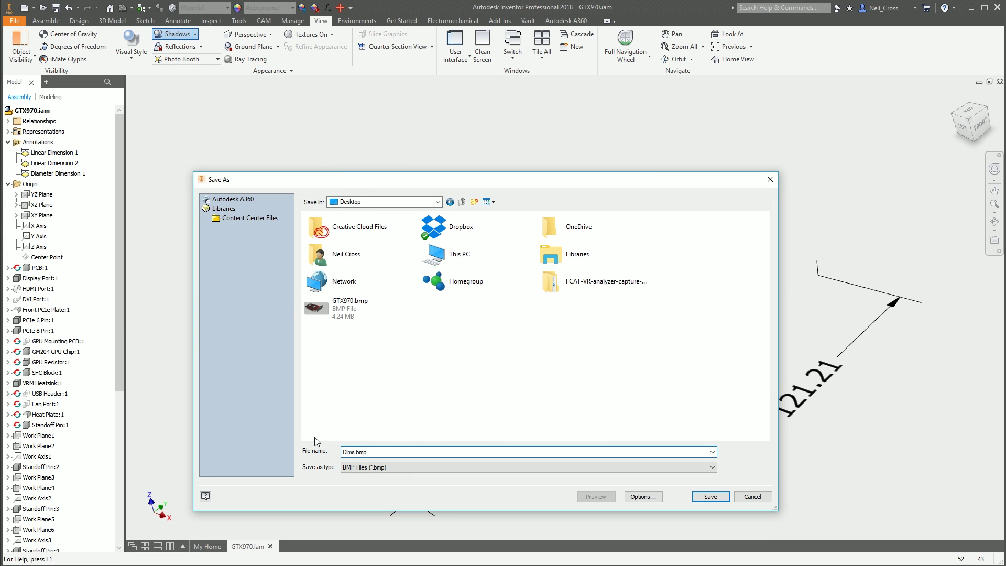
pyautogui.press('Return')
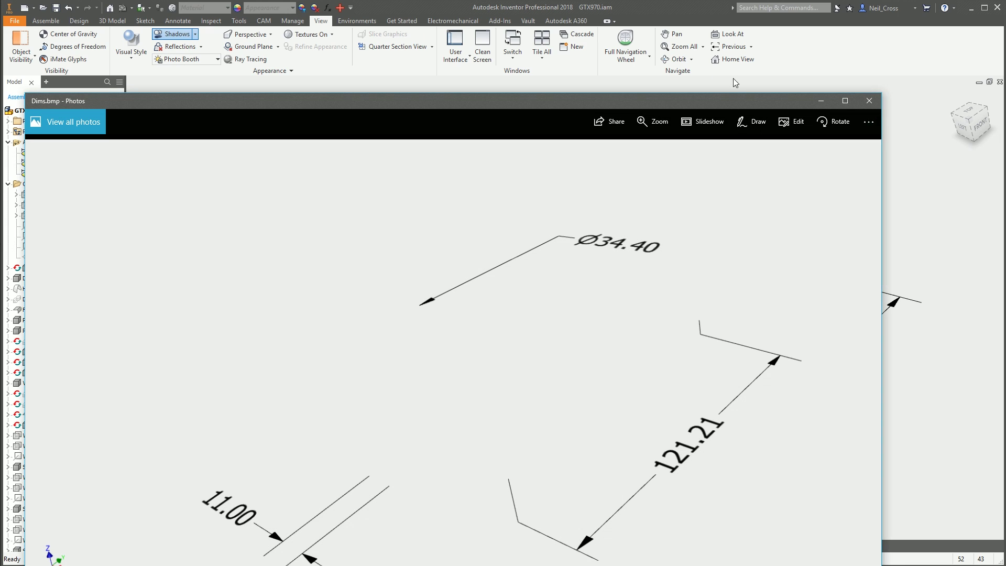
# Arrange the Dims.bmp and GTX970.bmp viewers side by side to compare, then close both
pyautogui.moveTo(615, 104)
pyautogui.mouseDown()
pyautogui.moveTo(596, 52)
pyautogui.moveTo(631, 54)
pyautogui.mouseUp()
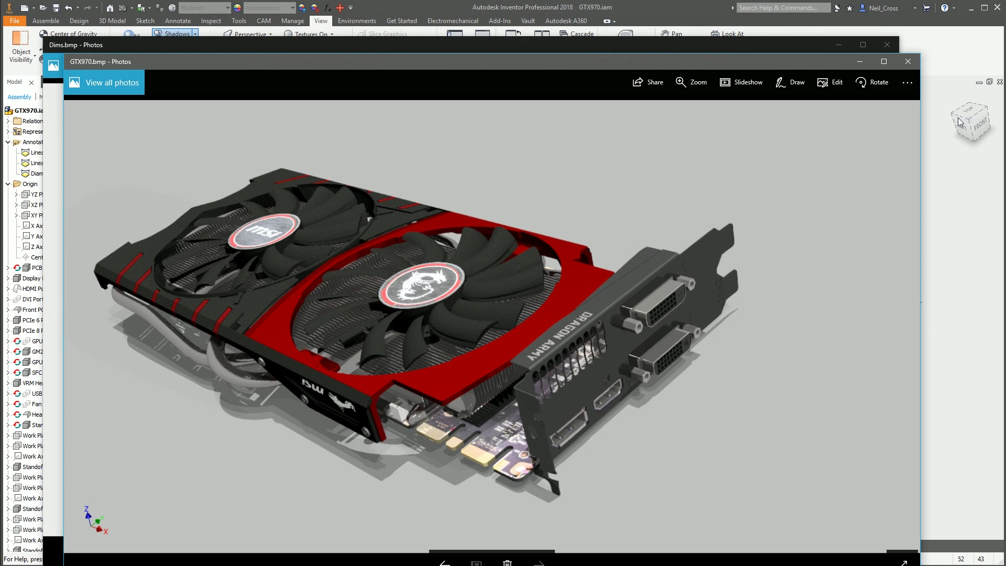
pyautogui.moveTo(631, 45)
pyautogui.mouseDown()
pyautogui.moveTo(828, 269)
pyautogui.moveTo(849, 331)
pyautogui.mouseUp()
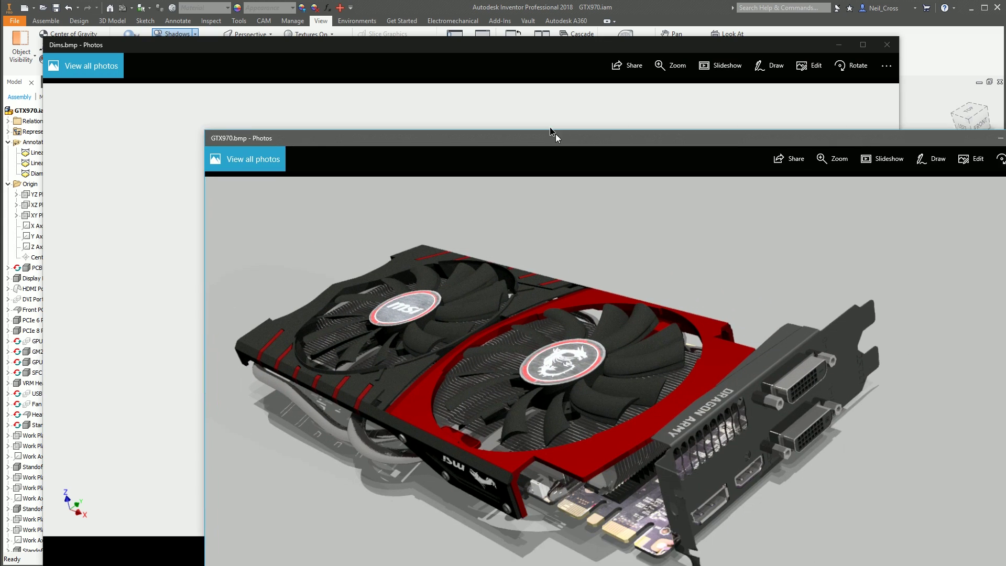
pyautogui.moveTo(639, 332); pyautogui.dragTo(530, 92)
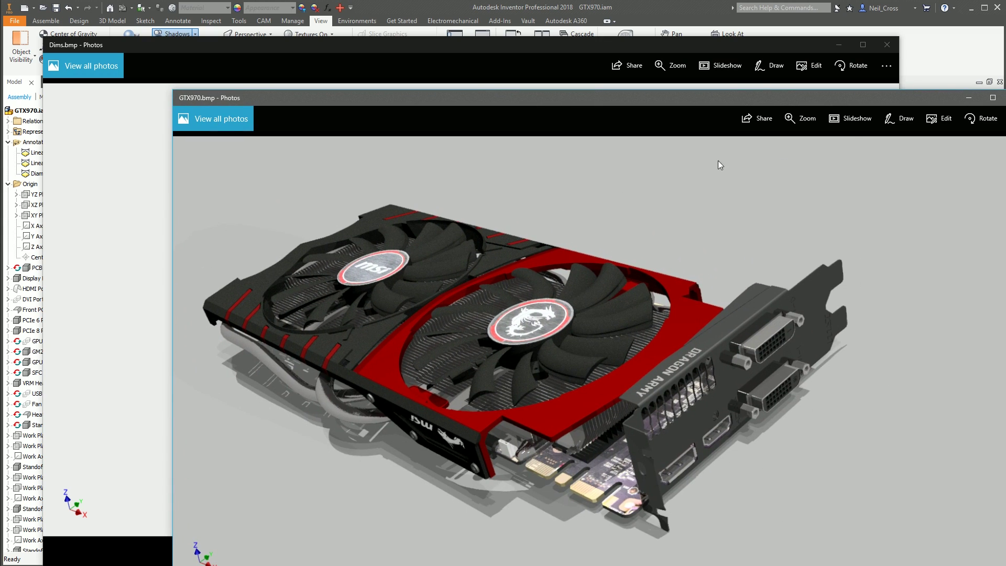
pyautogui.hotkey('alt', 'F4')
pyautogui.click(887, 45)
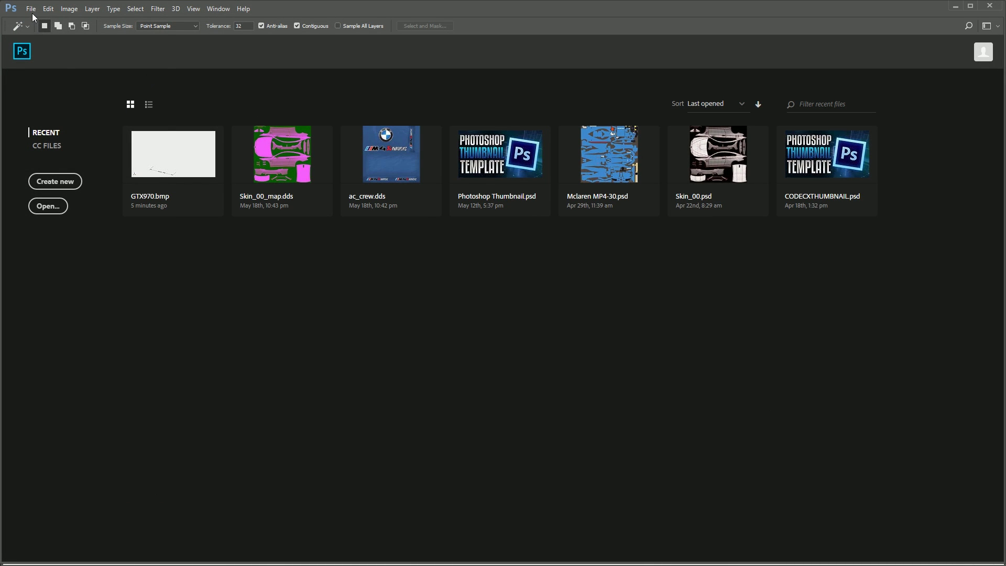
# Open Dims.bmp and convert its locked Background into Layer 0
pyautogui.click(32, 9)
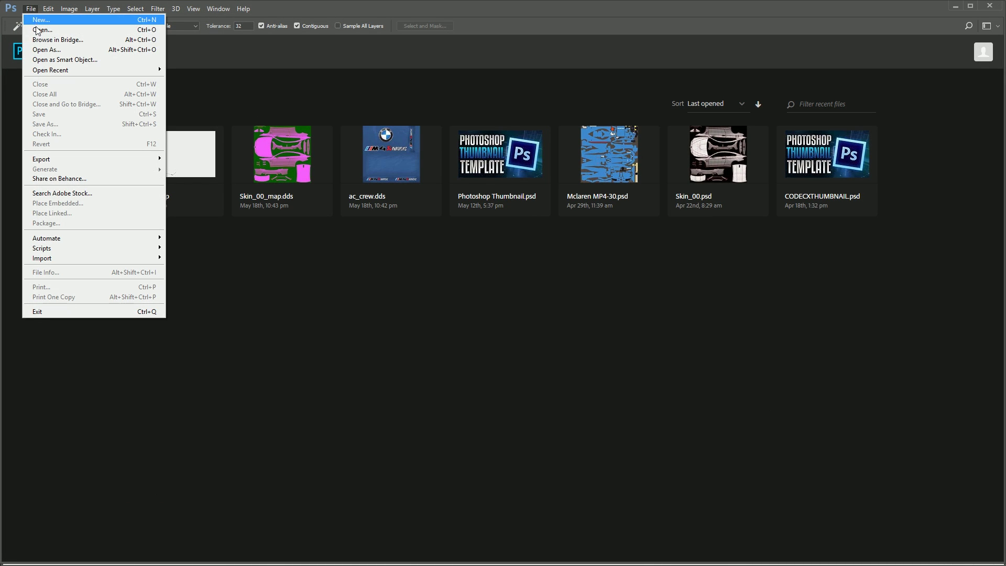
pyautogui.click(36, 30)
pyautogui.doubleClick(180, 83)
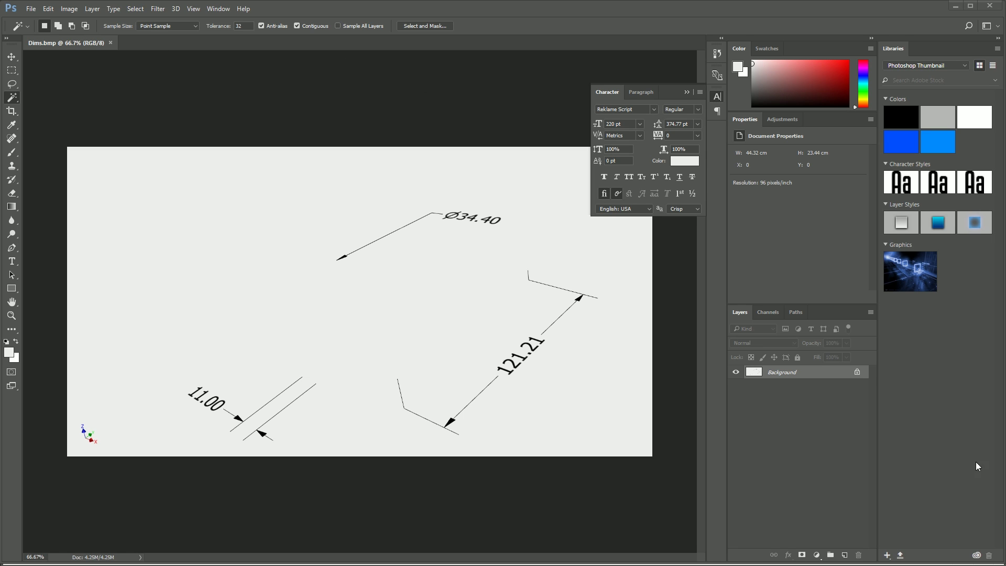
pyautogui.doubleClick(774, 372)
pyautogui.click(989, 243)
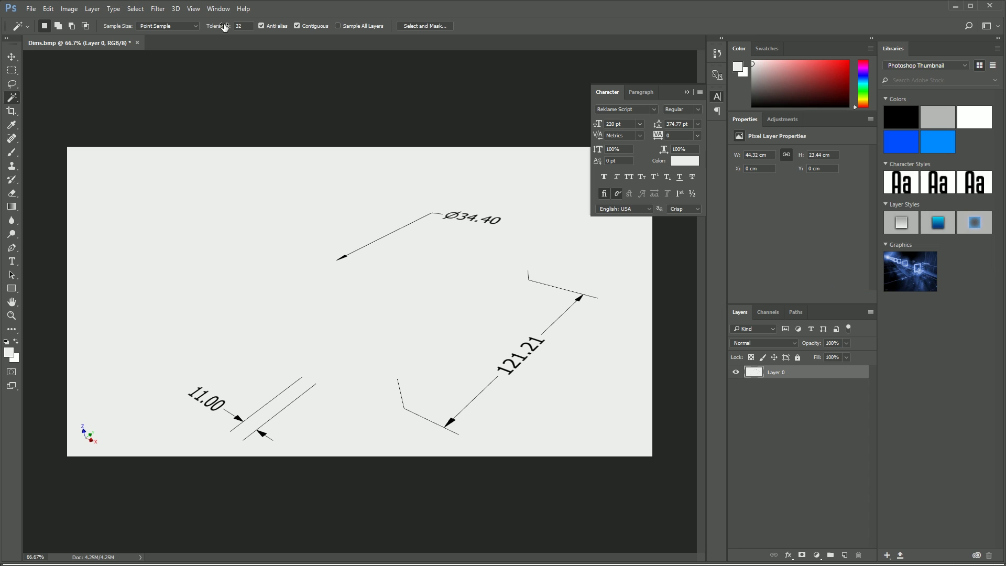
# Select the pale background with Color Range and delete it
pyautogui.click(138, 10)
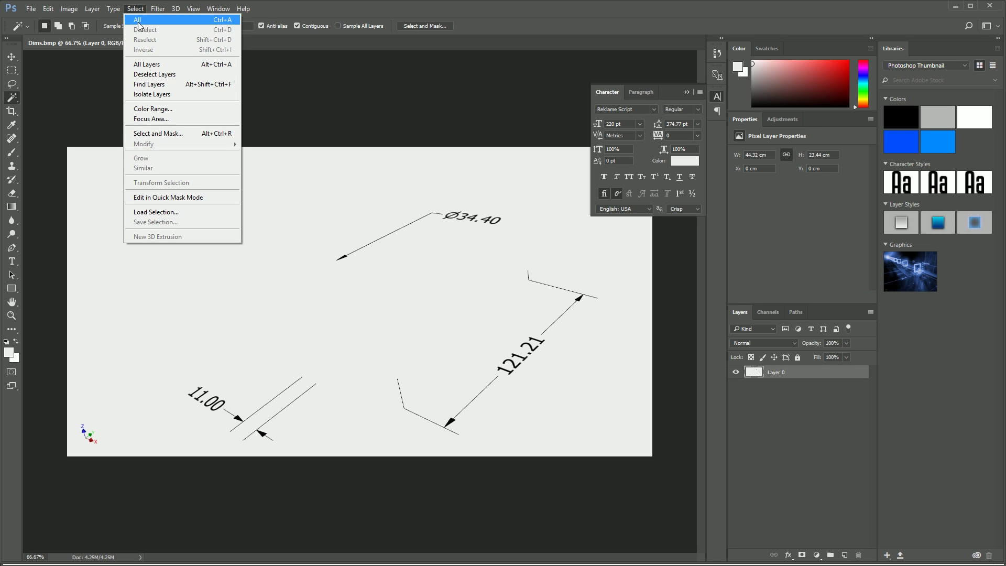
pyautogui.click(156, 111)
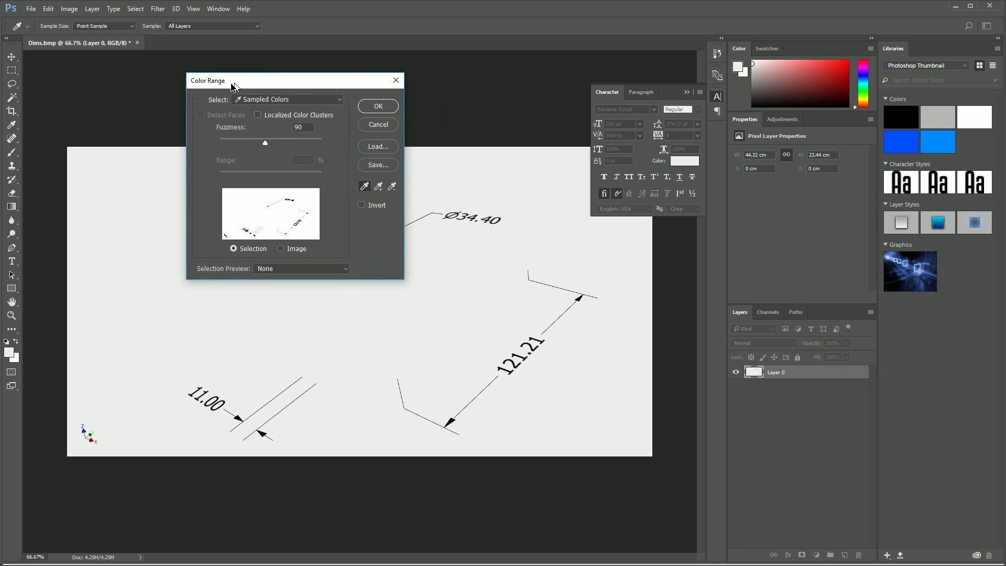
pyautogui.moveTo(842, 184); pyautogui.dragTo(163, 89)
pyautogui.click(291, 189)
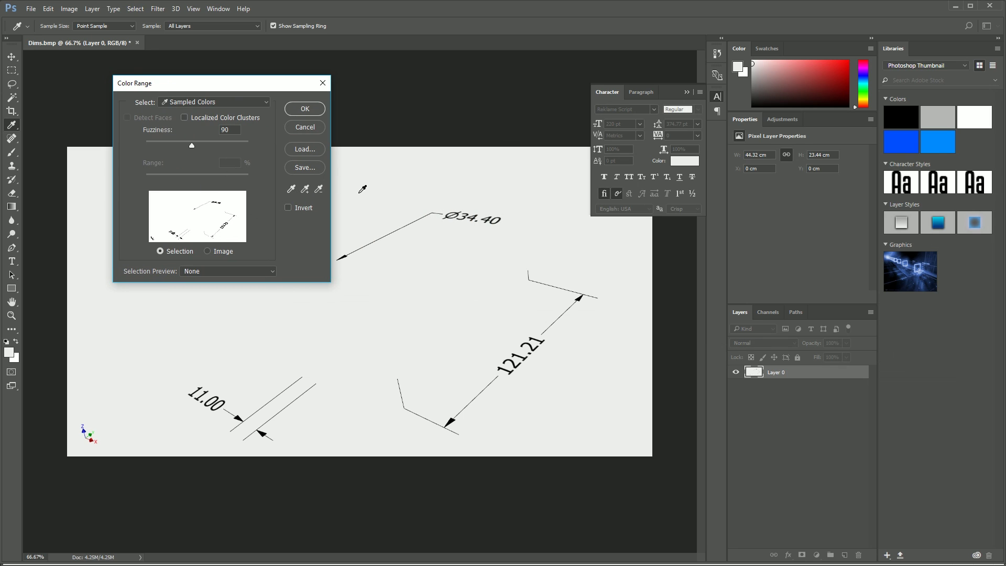
pyautogui.moveTo(236, 129); pyautogui.dragTo(196, 134)
pyautogui.press('Return')
pyautogui.press('w')
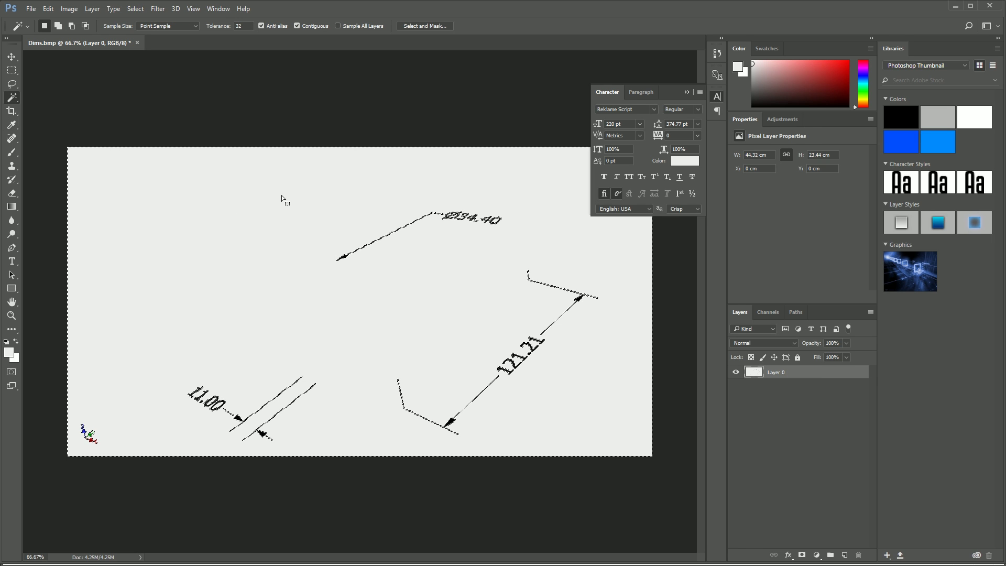
pyautogui.press('Delete')
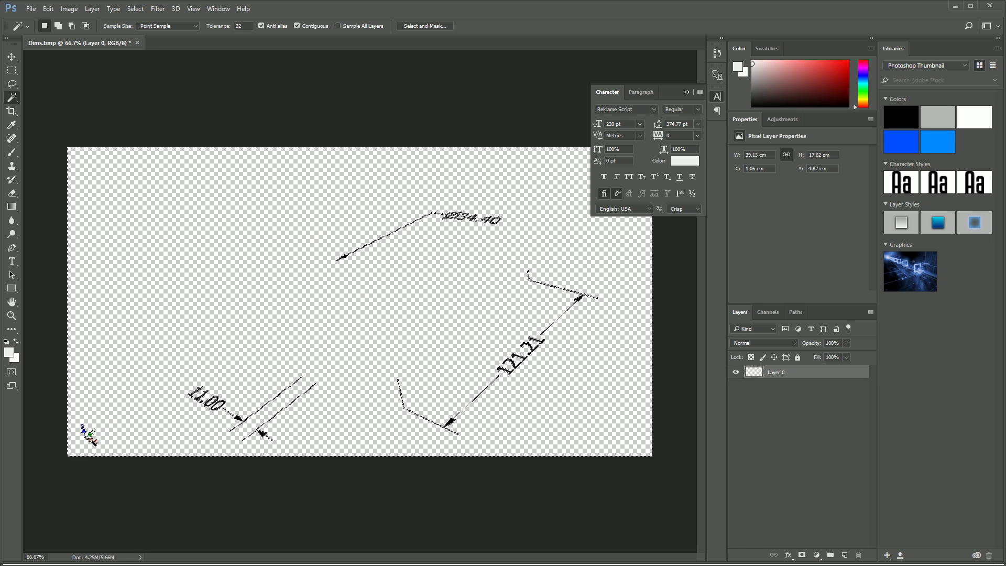
# Save a BMP copy of the image named 'Dims final'
pyautogui.click(31, 9)
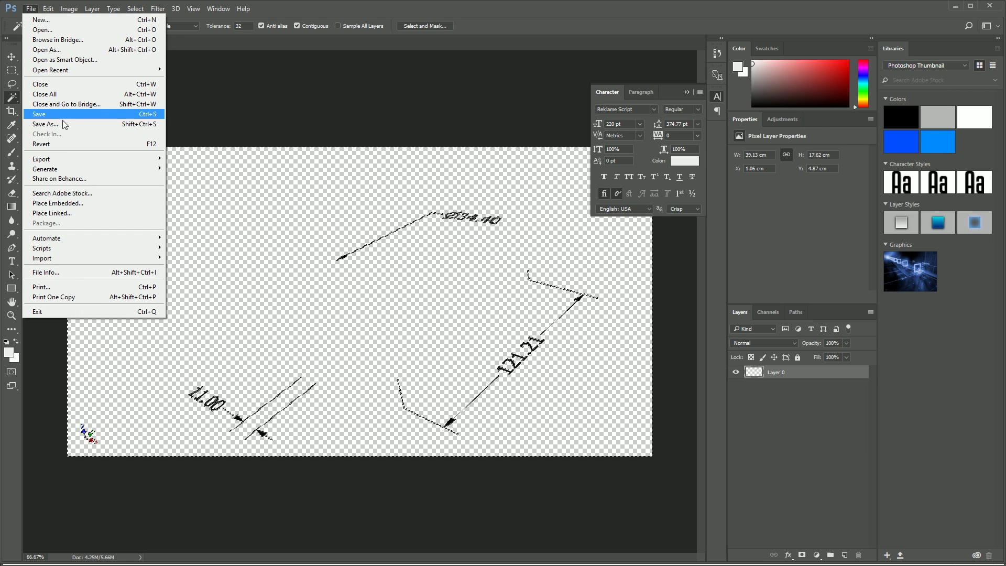
pyautogui.click(62, 117)
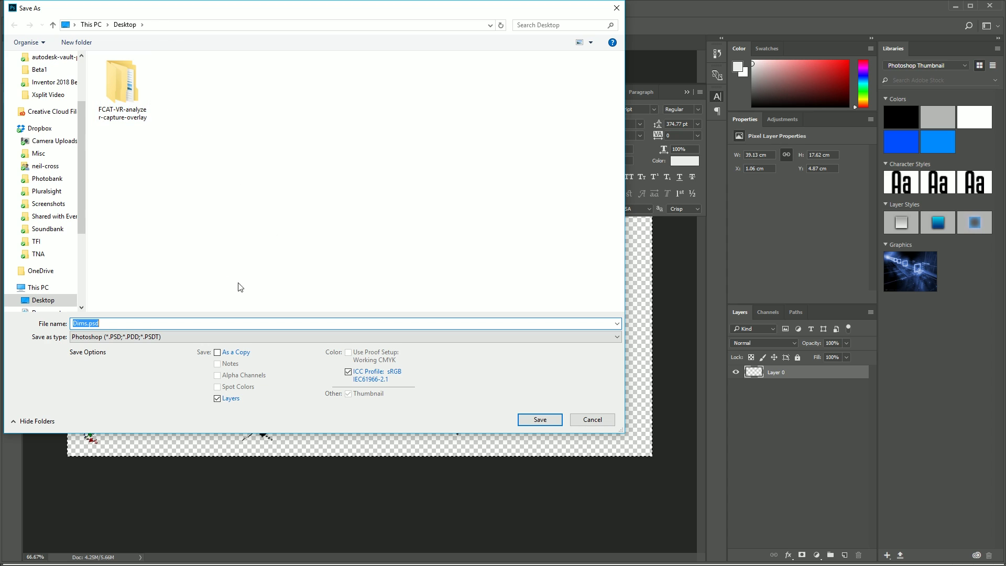
pyautogui.click(116, 337)
pyautogui.click(121, 363)
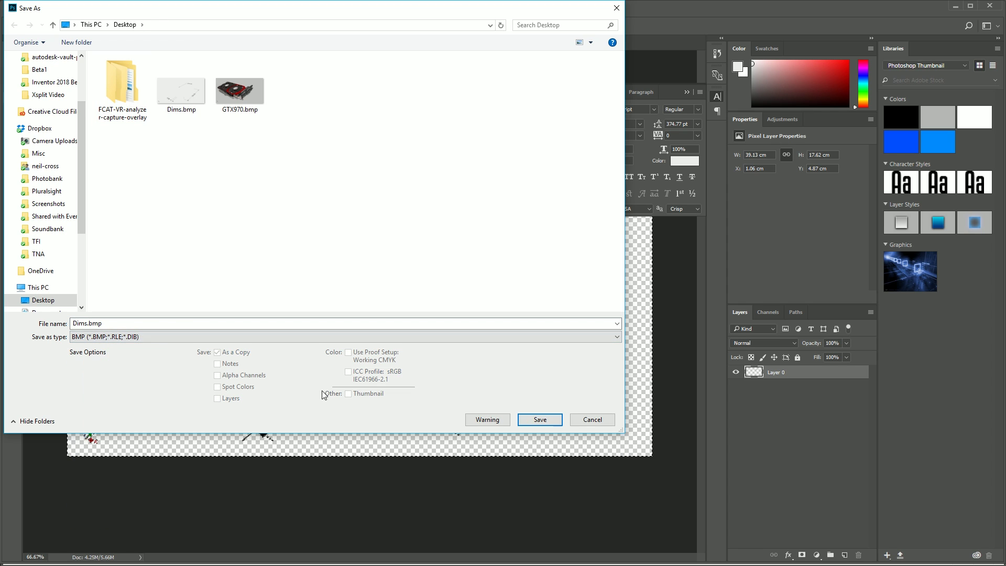
pyautogui.doubleClick(85, 324)
pyautogui.click(86, 324)
pyautogui.write('final')
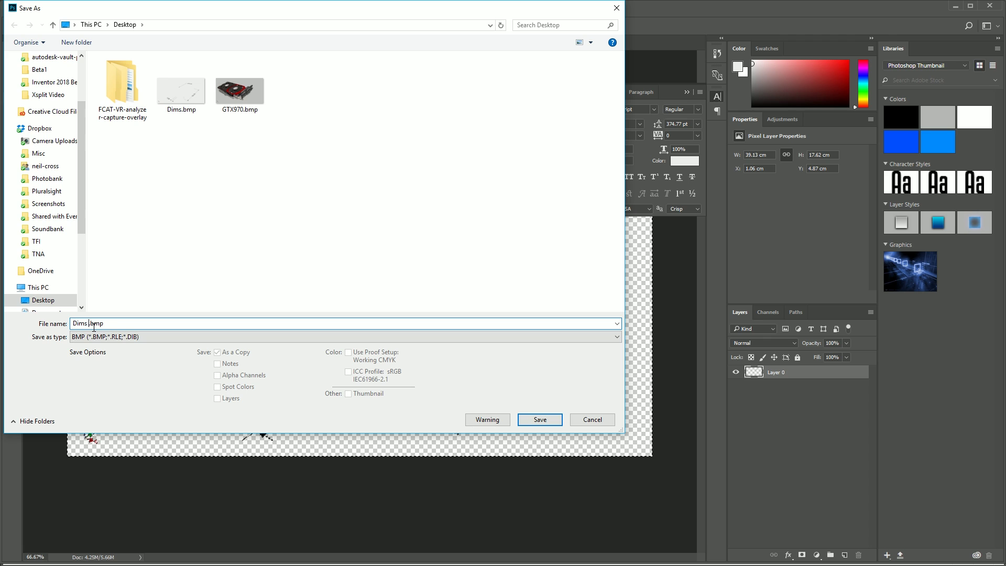
pyautogui.press('Return')
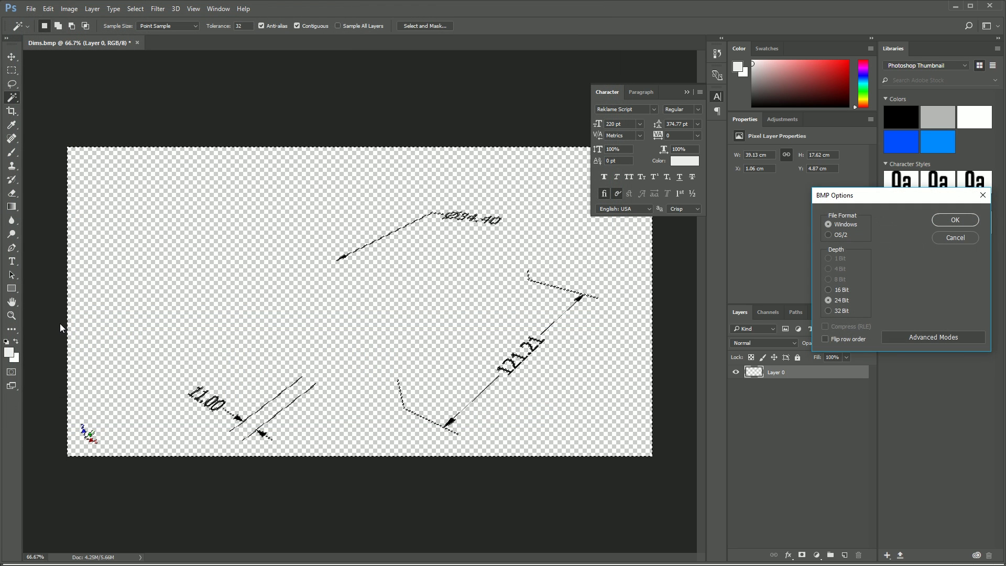
pyautogui.click(970, 218)
# Apply a blue glow style to the dimensions and embed GTX970.bmp
pyautogui.click(974, 222)
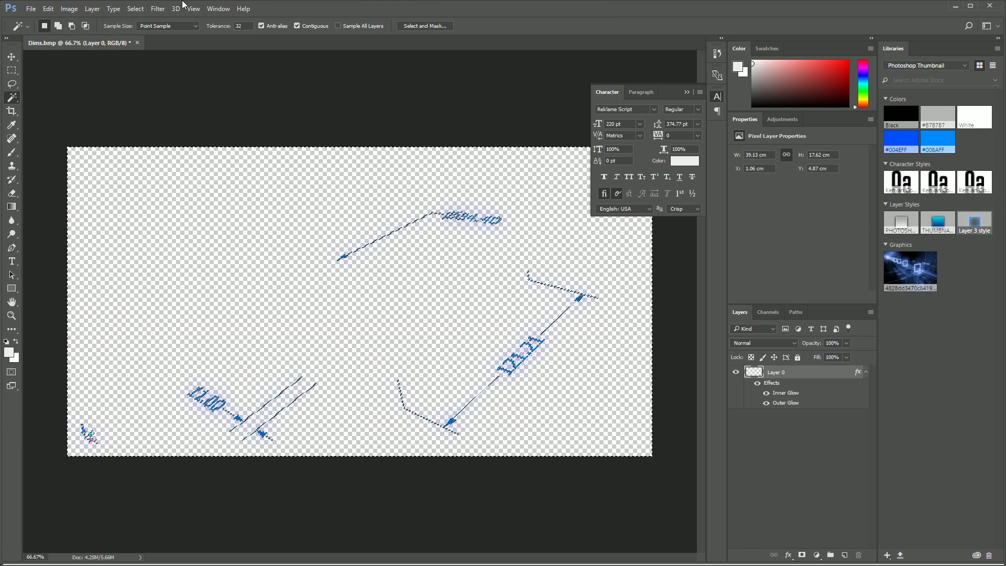
pyautogui.click(32, 8)
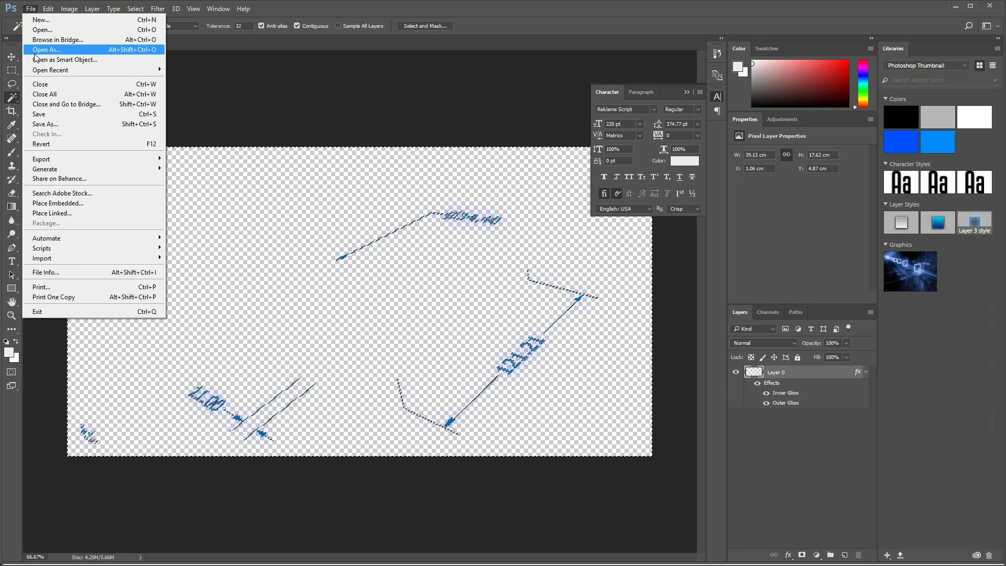
pyautogui.click(87, 203)
pyautogui.doubleClick(236, 93)
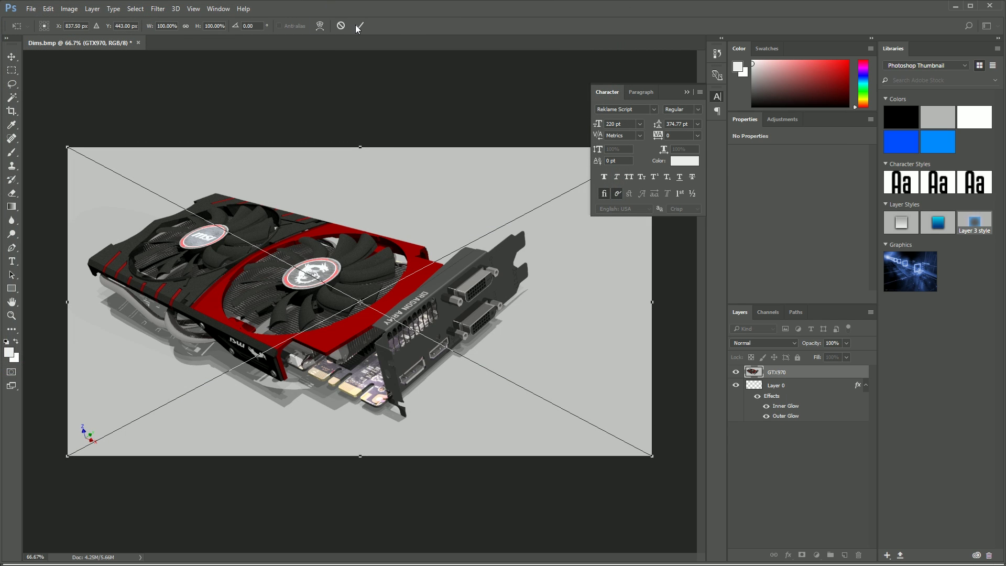
# Commit GTX970.bmp, move Layer 0 above it, and disable its Inner and Outer Glow
pyautogui.click(358, 26)
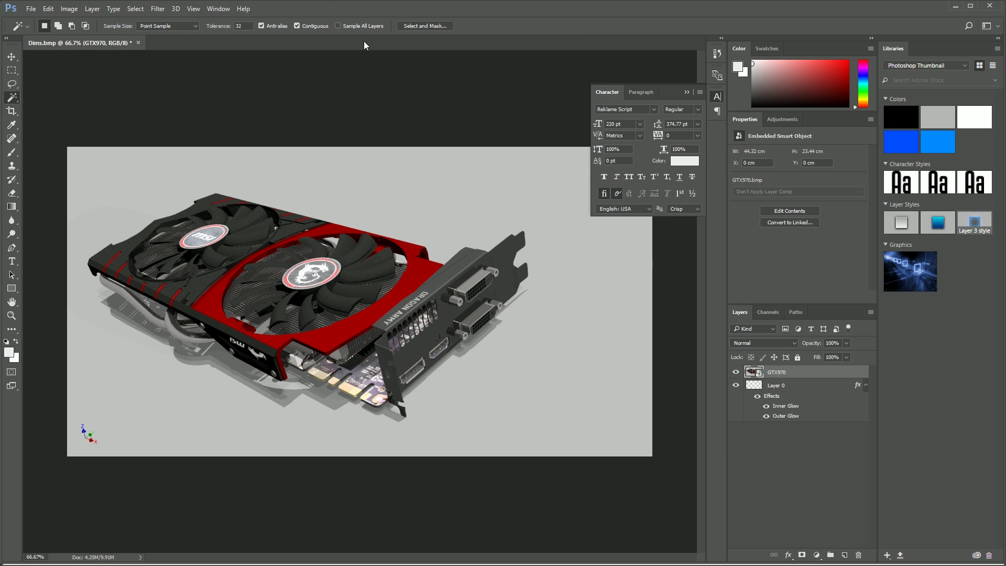
pyautogui.moveTo(770, 385); pyautogui.dragTo(768, 373)
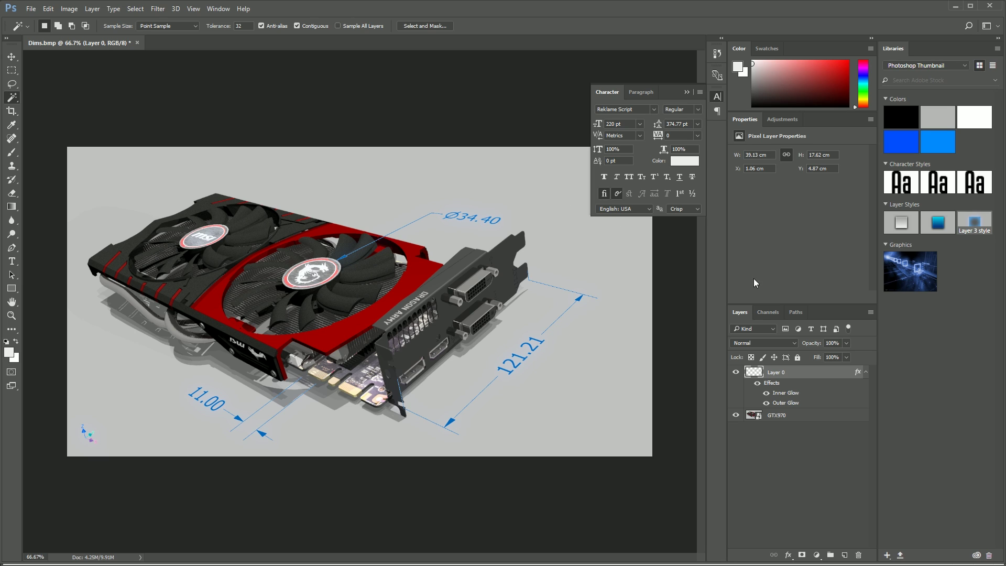
pyautogui.doubleClick(789, 395)
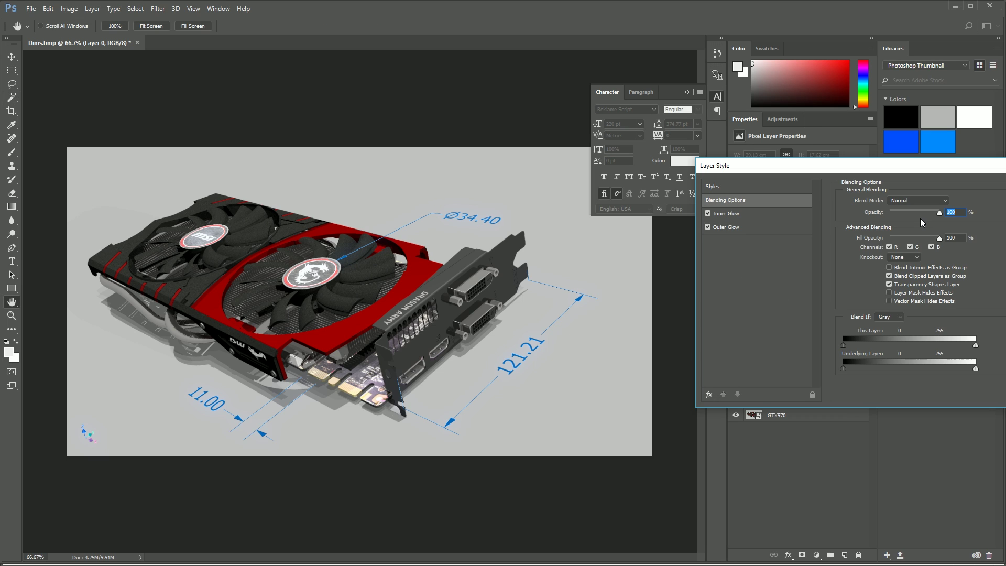
pyautogui.click(707, 212)
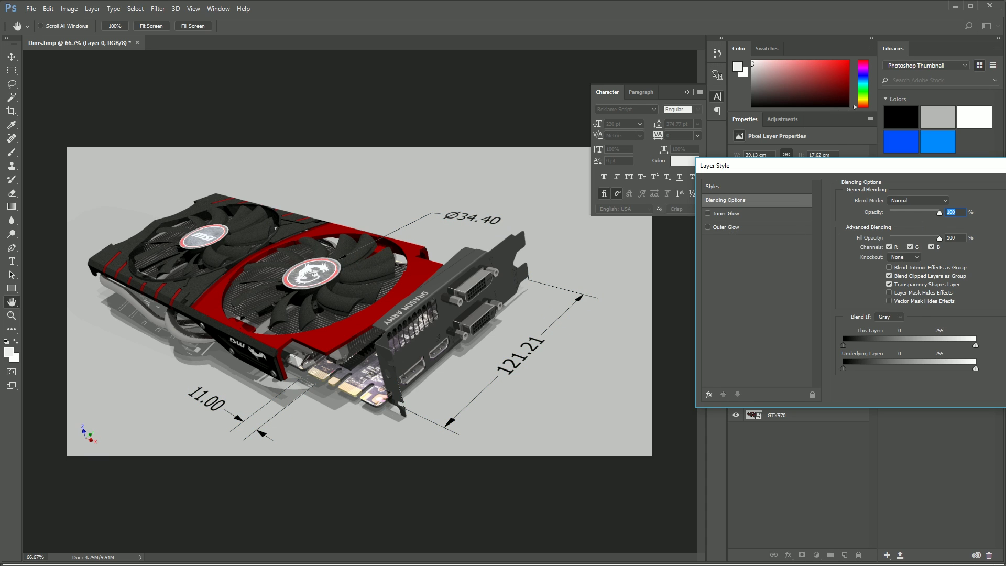
pyautogui.press('Return')
pyautogui.press('w')
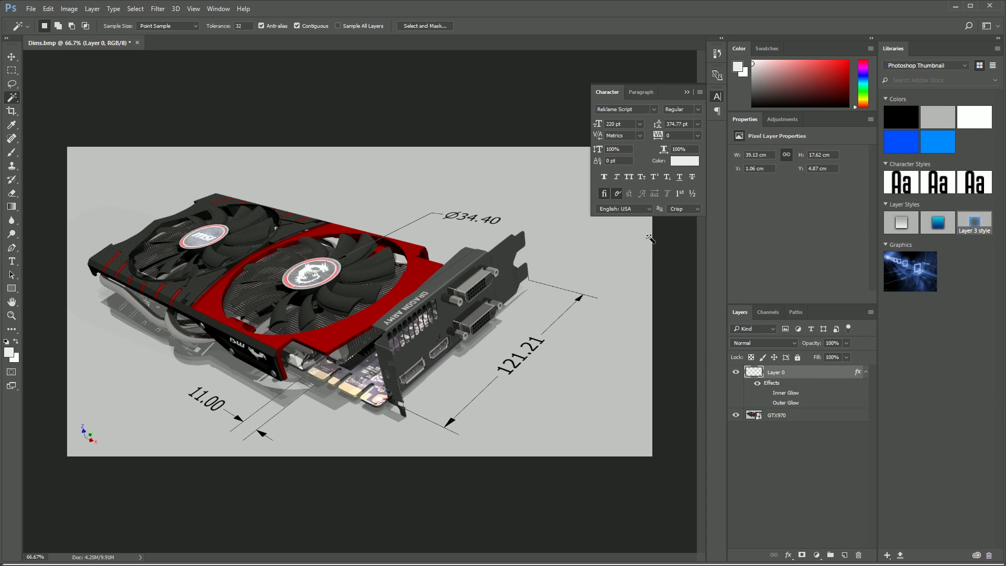